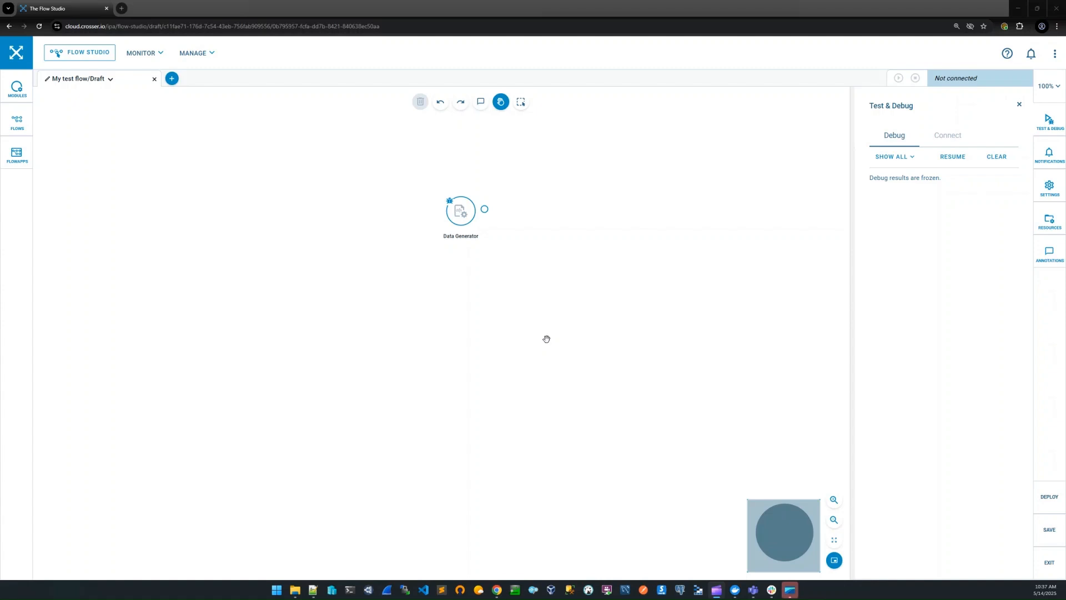
# Step: Set the Data Generator's output strategy to All Items As Array
pyautogui.moveTo(461, 208)
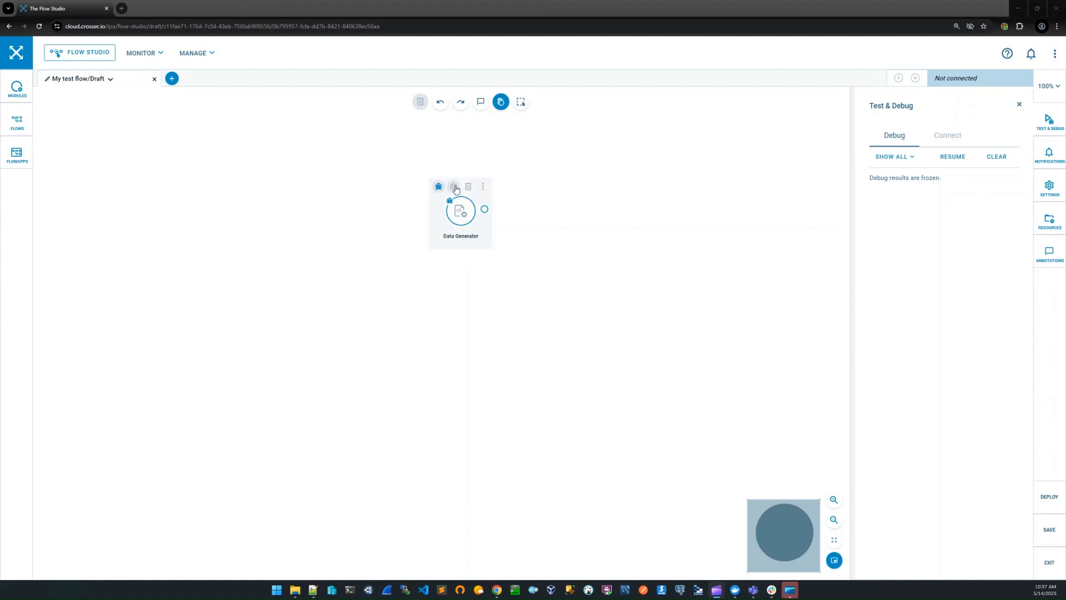
pyautogui.click(454, 187)
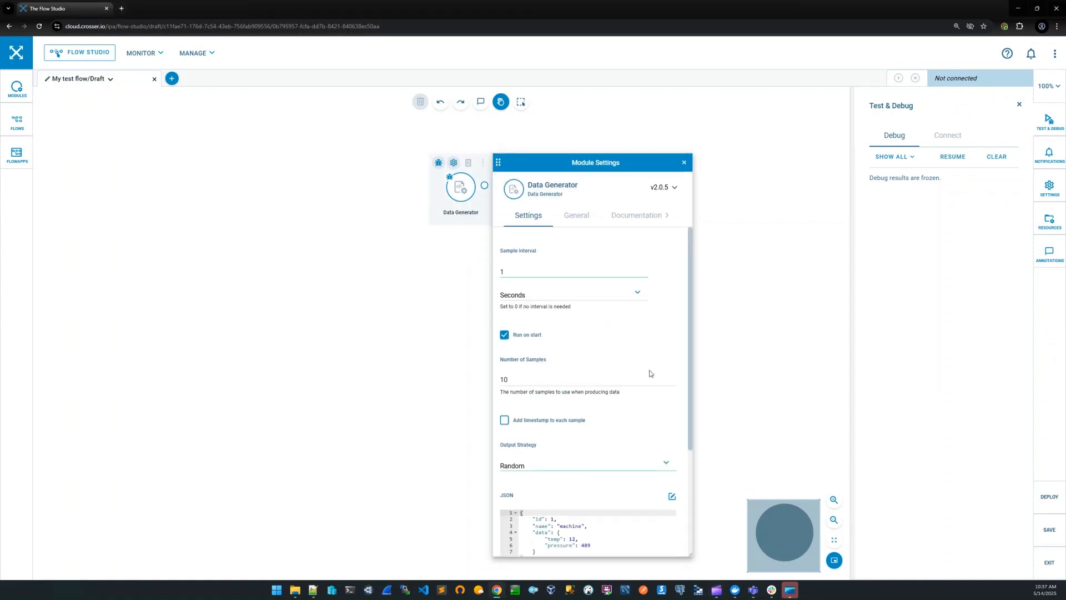
pyautogui.scroll(-2, 653, 373)
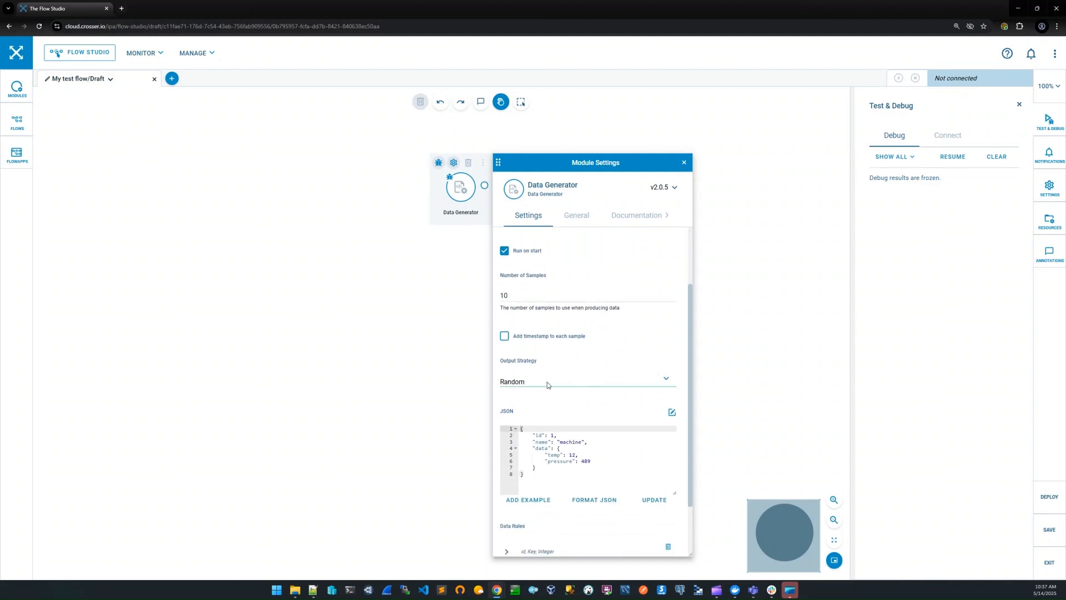
pyautogui.click(667, 381)
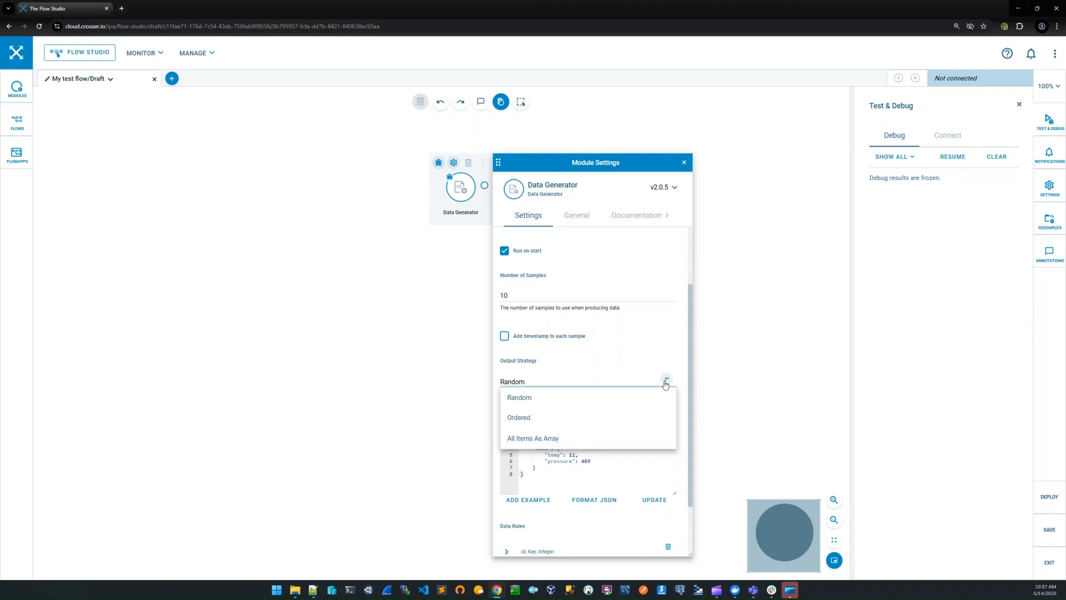
pyautogui.click(560, 443)
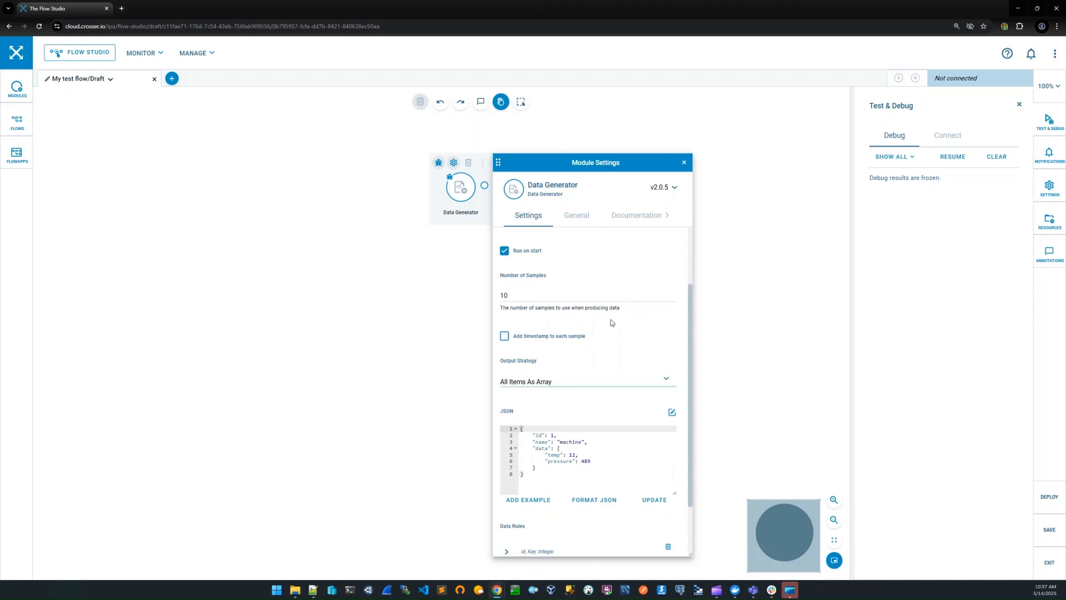
# Step: Set the Data Generator's sample interval to 0 seconds and update its data rules from the JSON template
pyautogui.scroll(2, 611, 322)
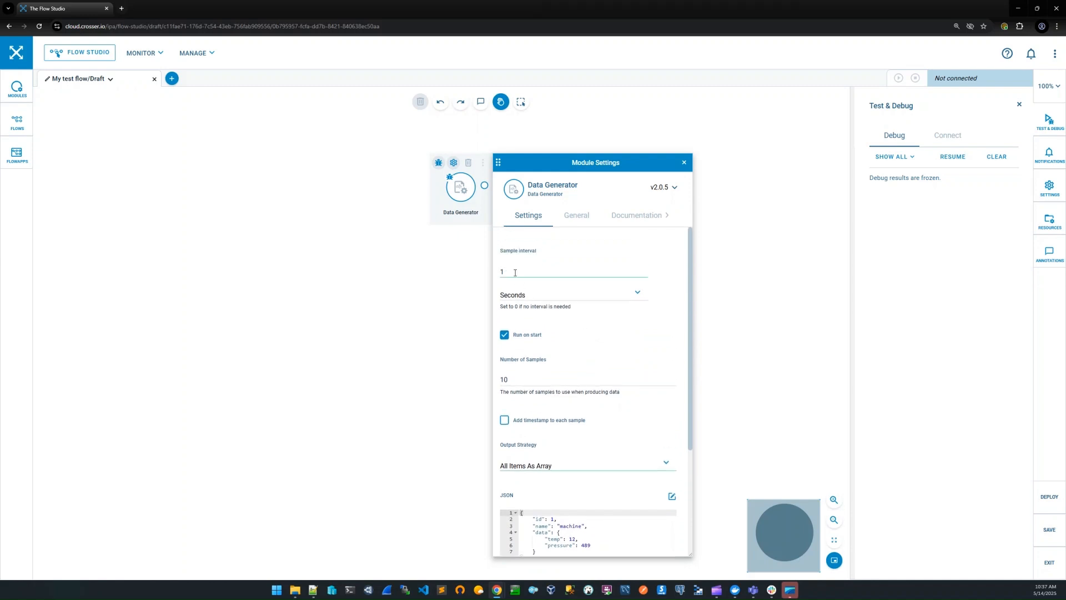
pyautogui.moveTo(515, 273); pyautogui.dragTo(498, 274)
pyautogui.write('0')
pyautogui.moveTo(725, 361); pyautogui.dragTo(690, 314)
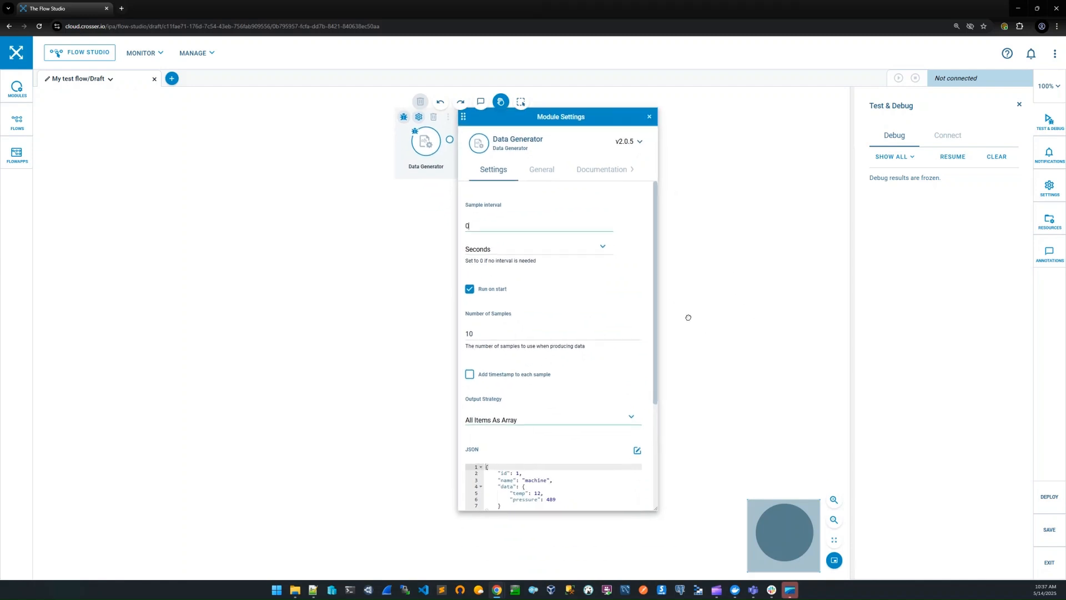
pyautogui.scroll(-2, 645, 319)
pyautogui.scroll(-2, 635, 320)
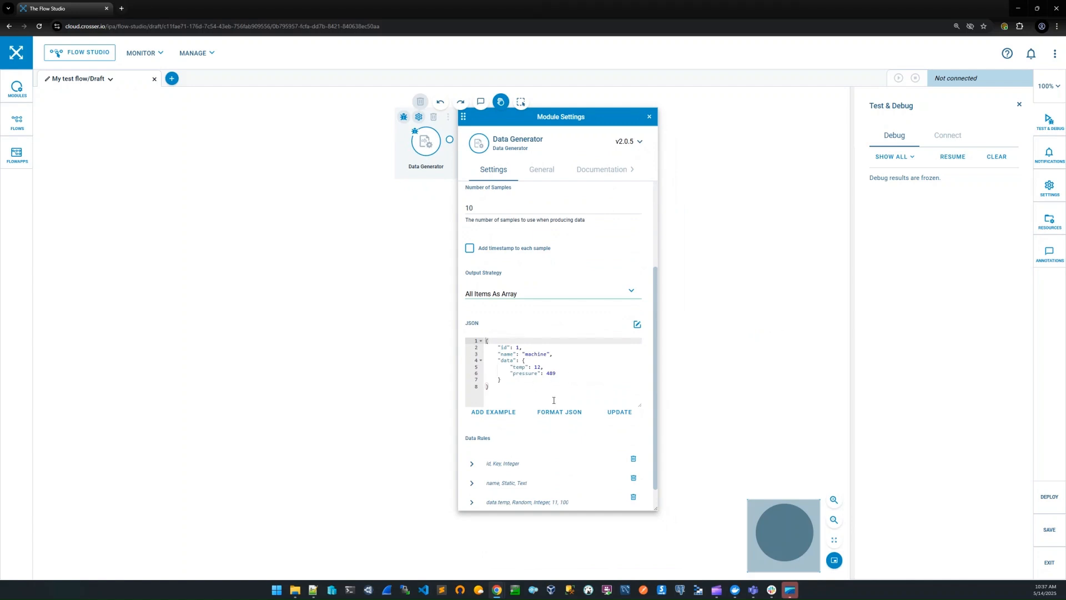
pyautogui.click(621, 412)
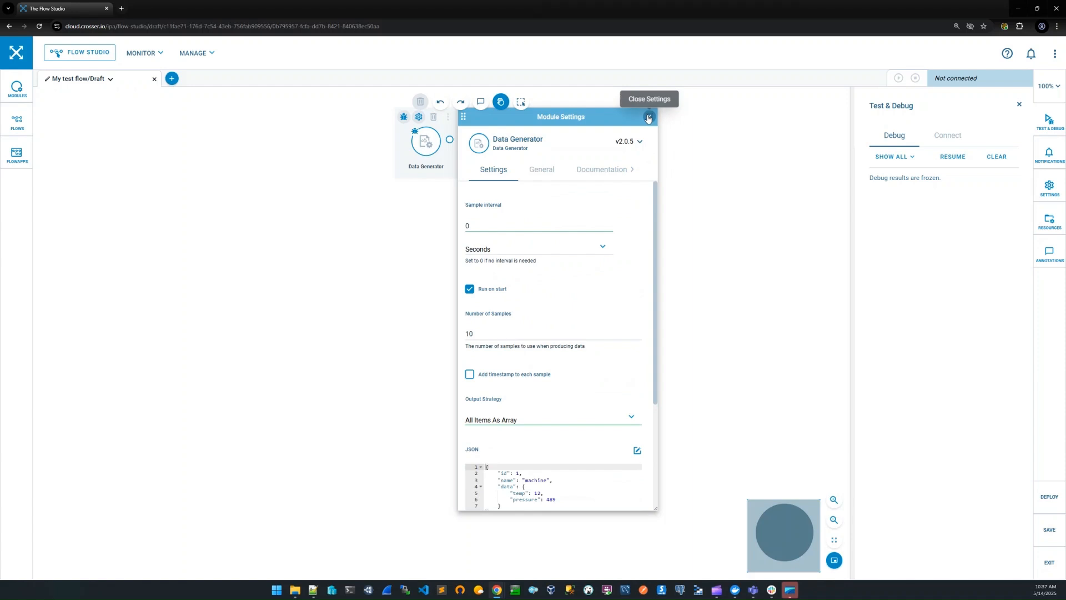
pyautogui.click(650, 117)
# Step: Connect the flow to Node1 and start a test run, saving the unsaved changes
pyautogui.click(956, 139)
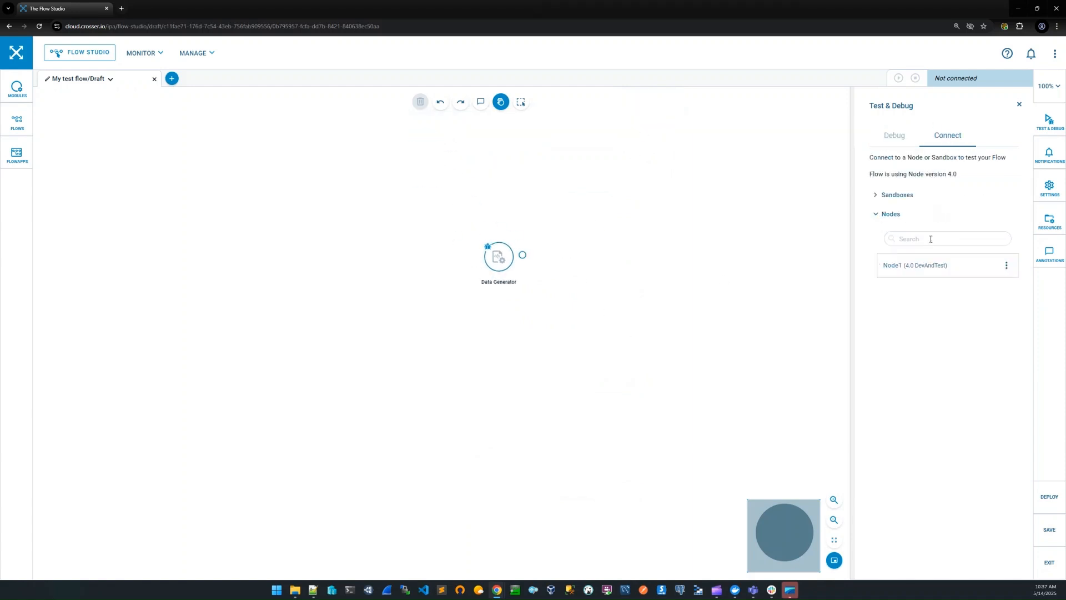
pyautogui.click(913, 266)
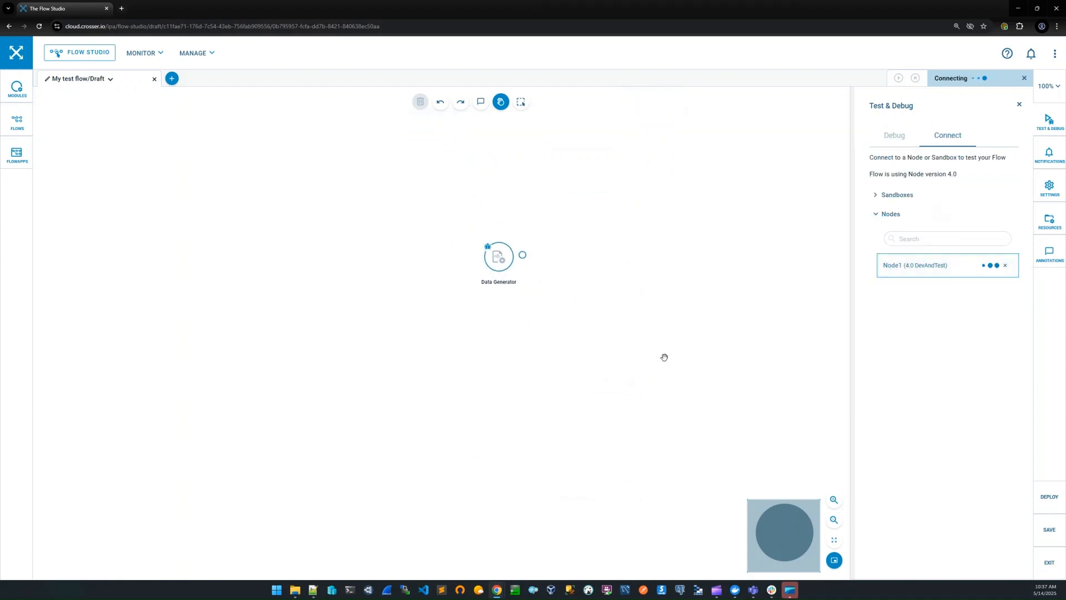
pyautogui.click(887, 135)
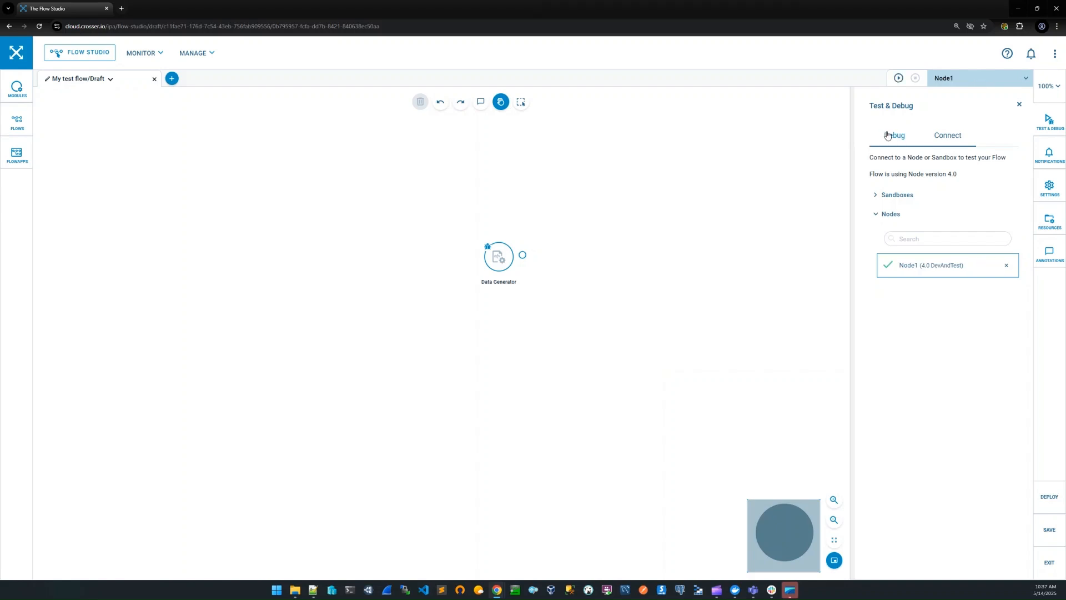
pyautogui.click(899, 78)
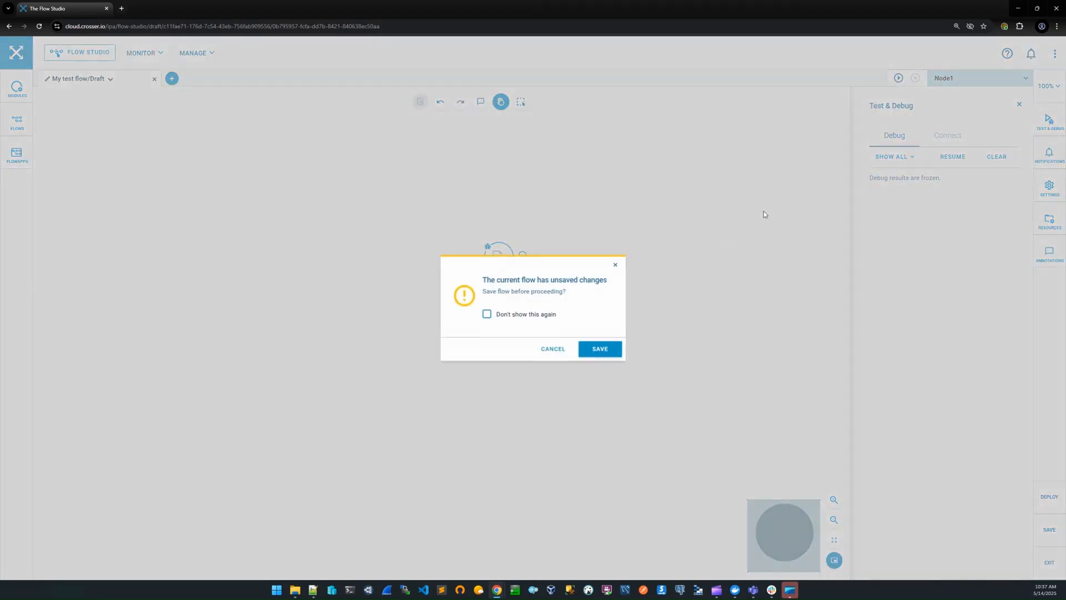
pyautogui.click(604, 354)
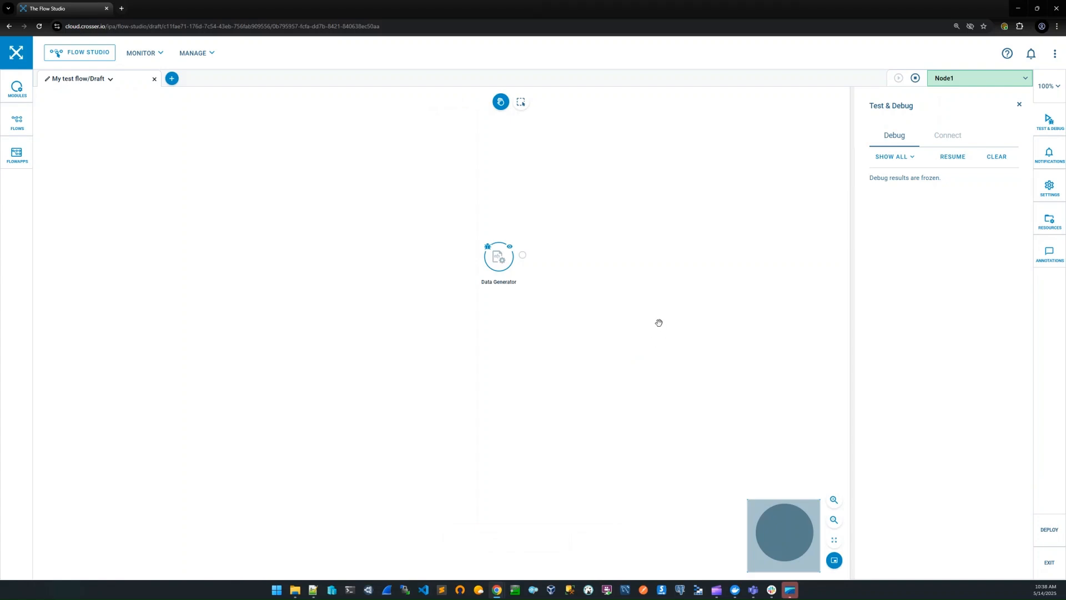
# Step: Resume the debug results and inspect the Data Generator's output message in the enlarged view
pyautogui.click(950, 157)
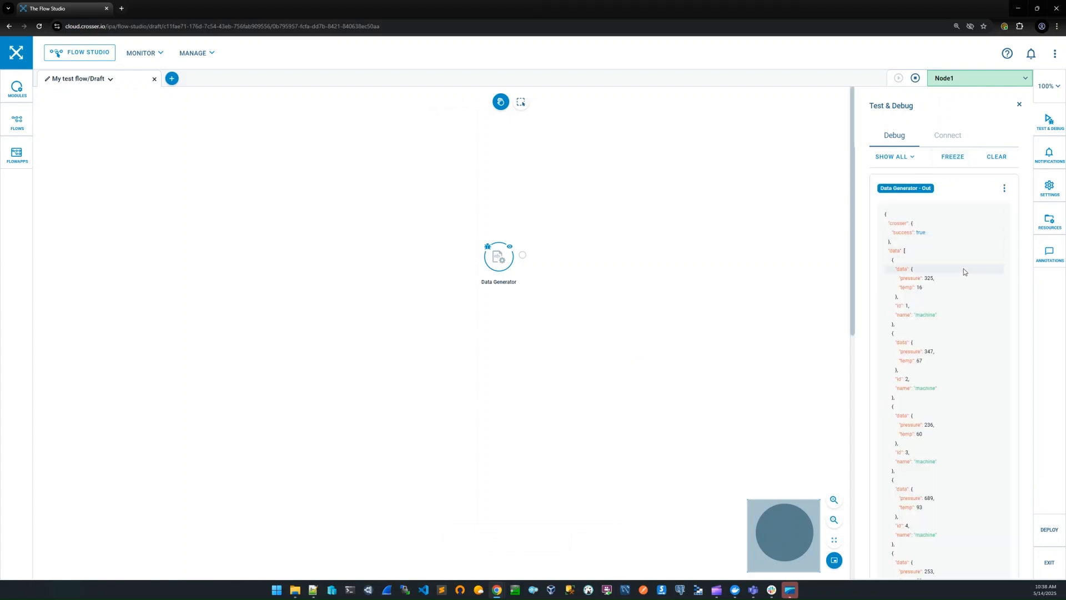
pyautogui.click(1004, 188)
pyautogui.click(965, 223)
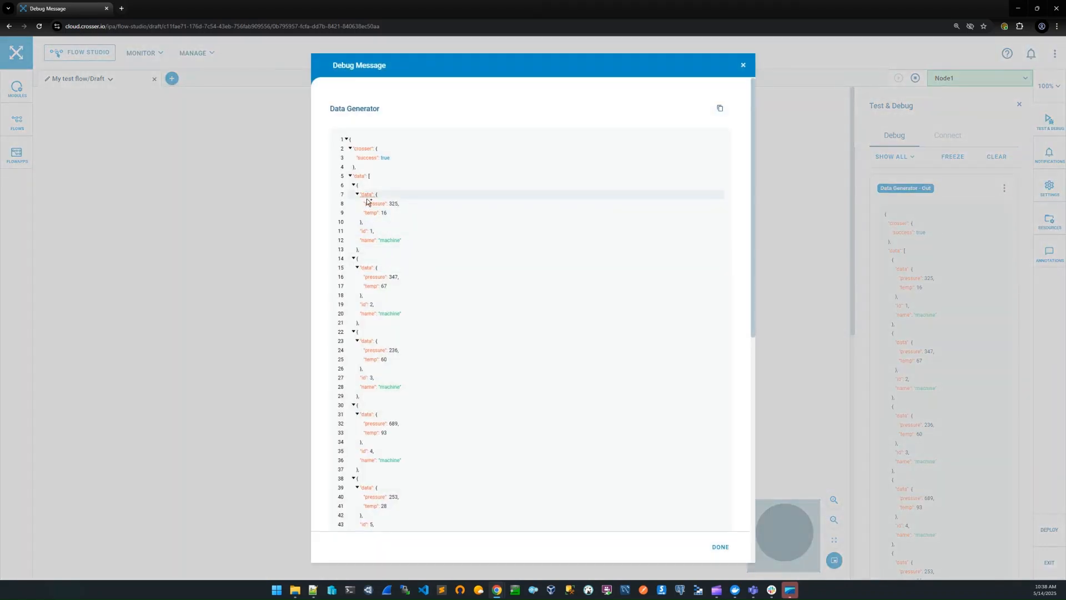
pyautogui.click(745, 69)
# Step: Stop the flow and rename the "data" key to "values" in the Data Generator's JSON template
pyautogui.click(490, 231)
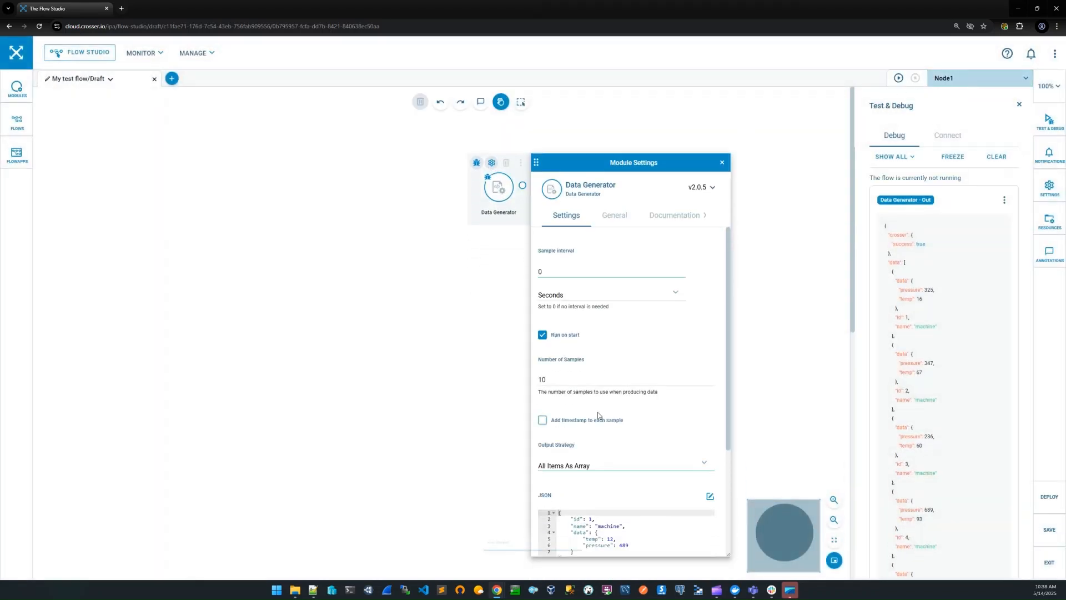
pyautogui.scroll(-3, 599, 415)
pyautogui.doubleClick(580, 377)
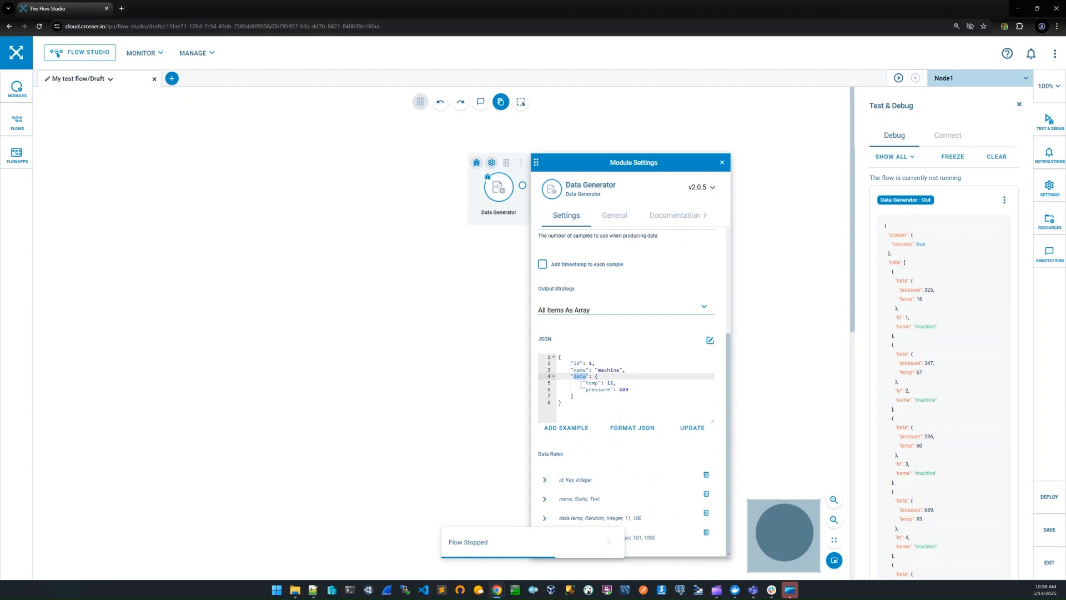
pyautogui.write('values')
pyautogui.click(722, 162)
# Step: Clear the debug results and try to start the flow, saving the edited JSON template
pyautogui.click(997, 157)
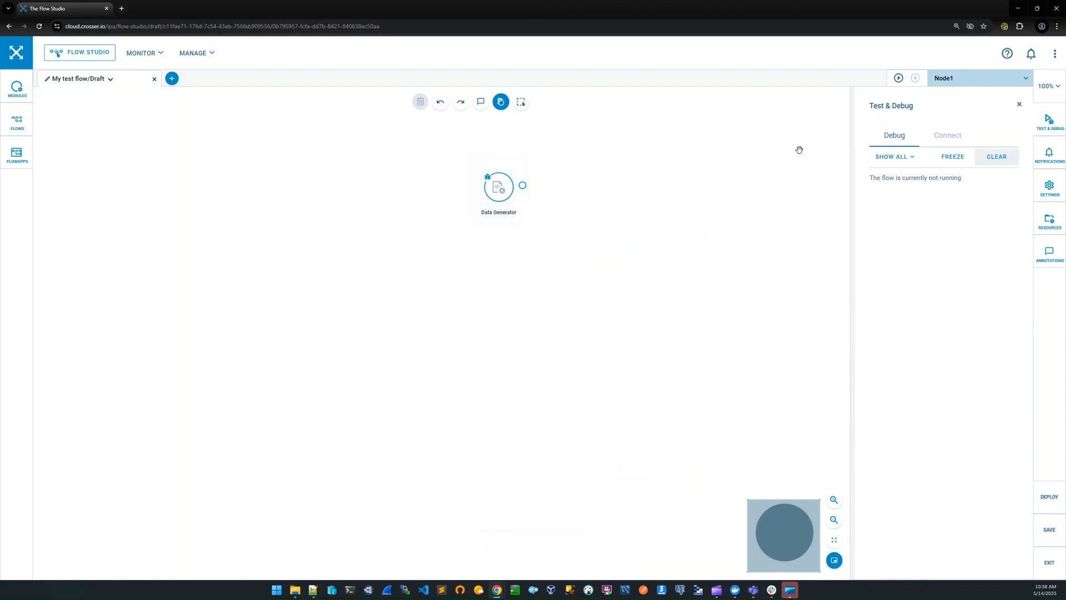
pyautogui.click(898, 78)
pyautogui.click(611, 348)
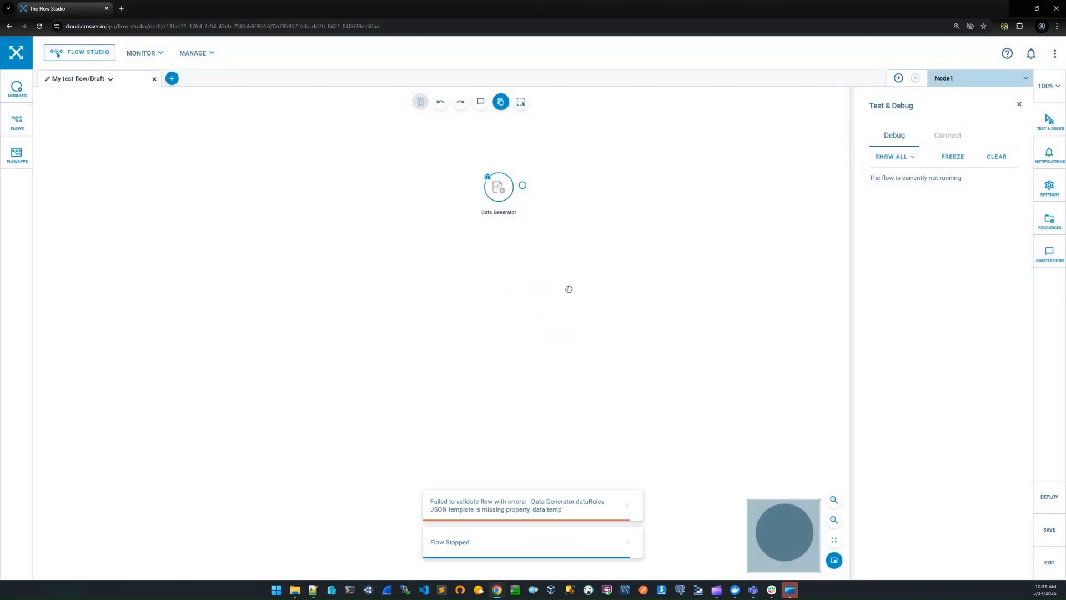
# Step: Update the Data Generator's data rules to match the edited JSON template and run the saved flow on Node1
pyautogui.click(491, 162)
pyautogui.scroll(-3, 630, 357)
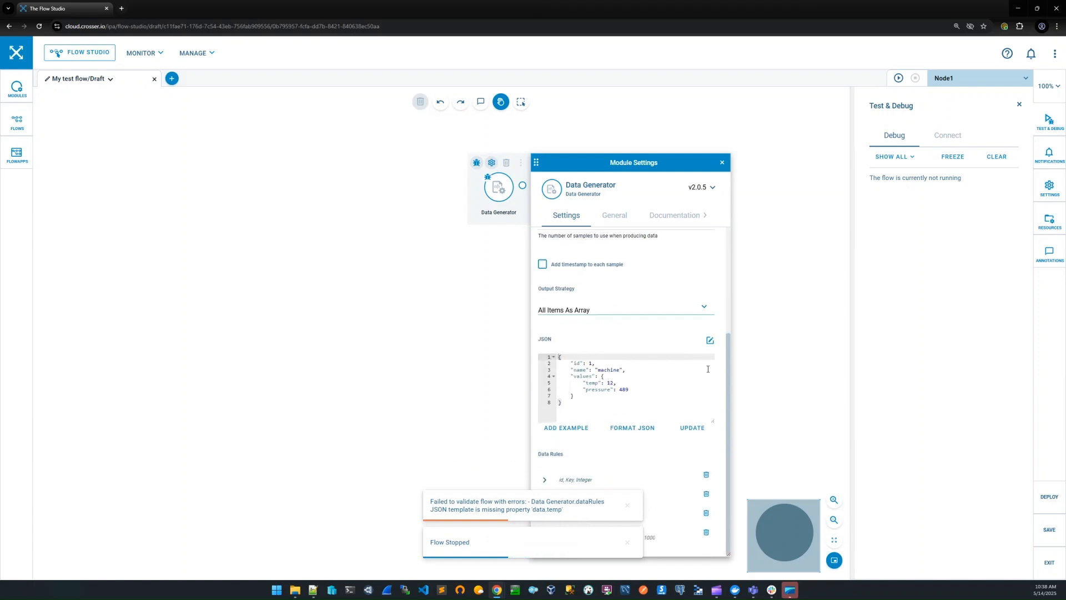
pyautogui.click(692, 427)
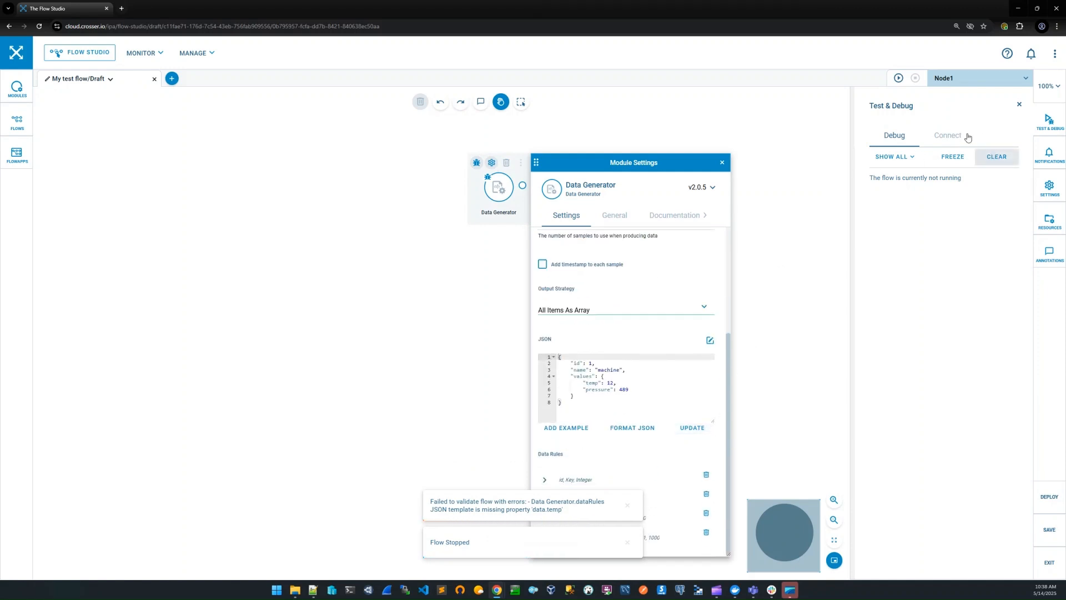
pyautogui.click(897, 79)
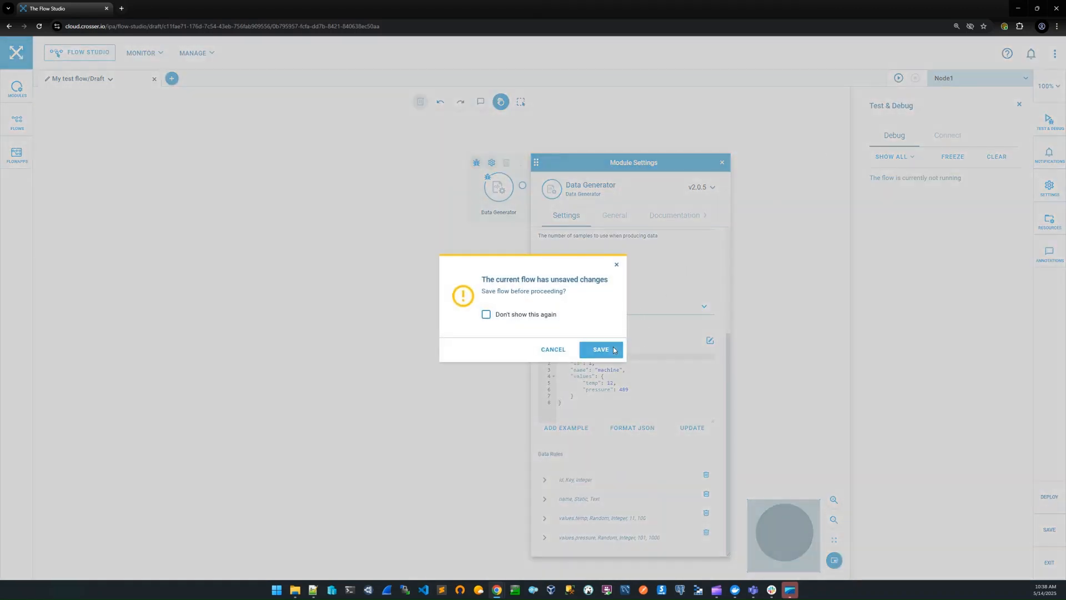
pyautogui.click(611, 348)
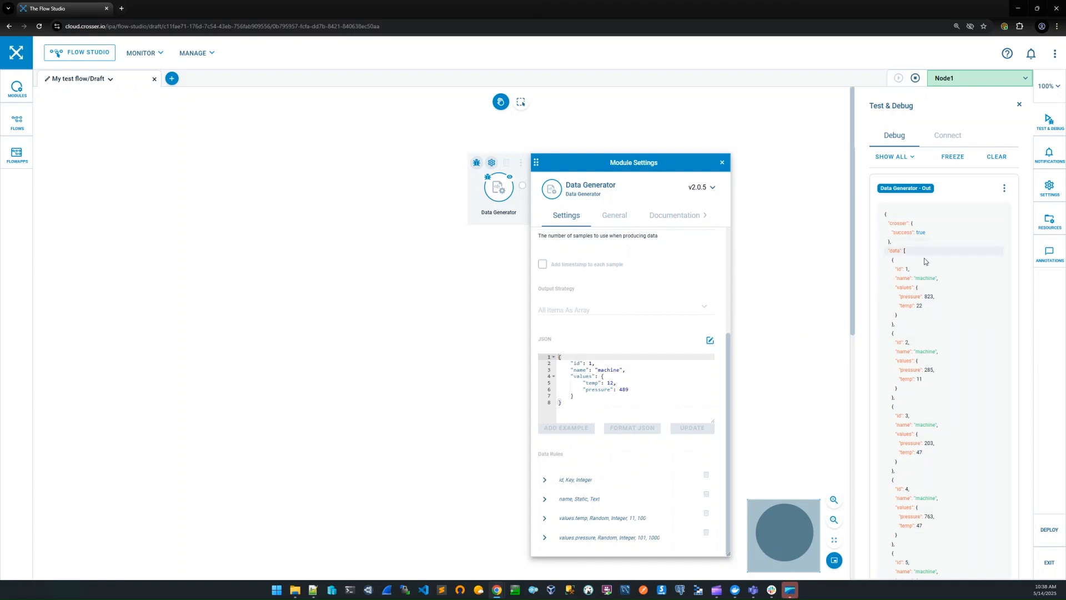
# Step: Collapse and re-expand the data array in the debug message, and stop the flow with the module settings closed
pyautogui.click(905, 253)
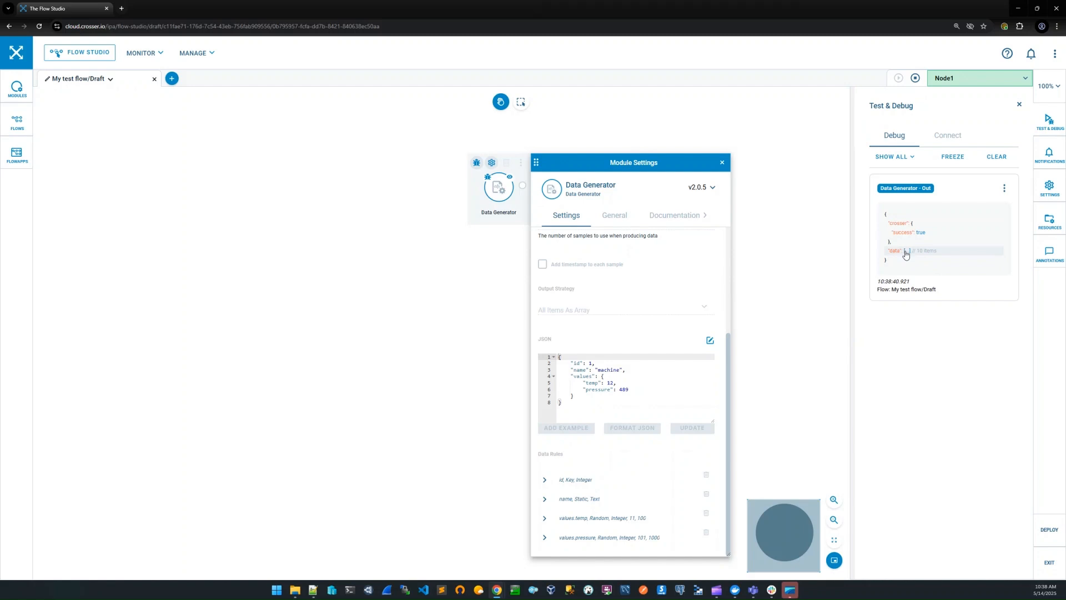
pyautogui.click(905, 253)
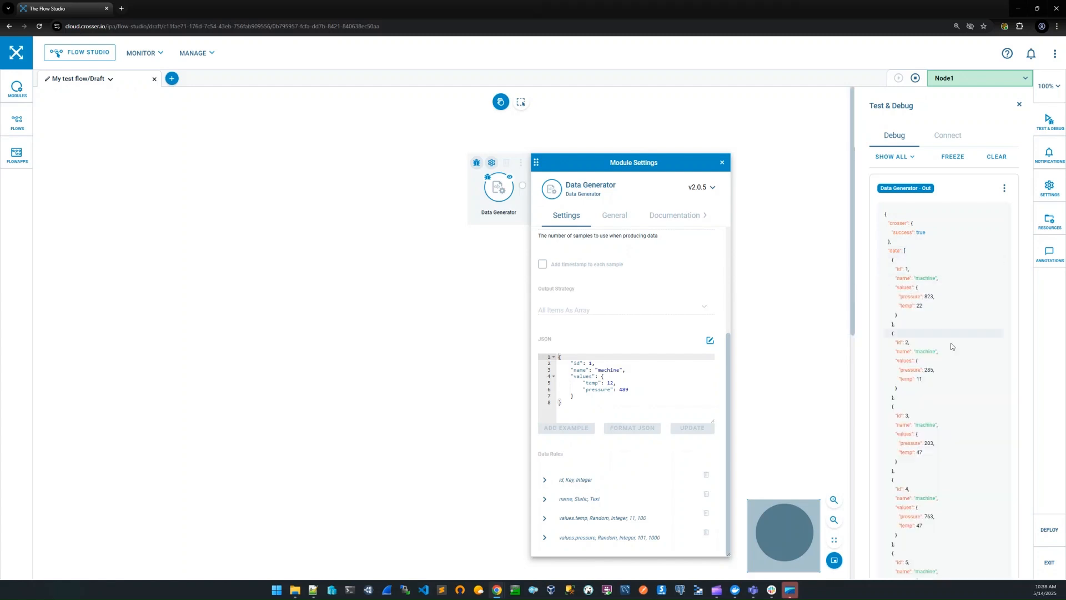
pyautogui.click(916, 79)
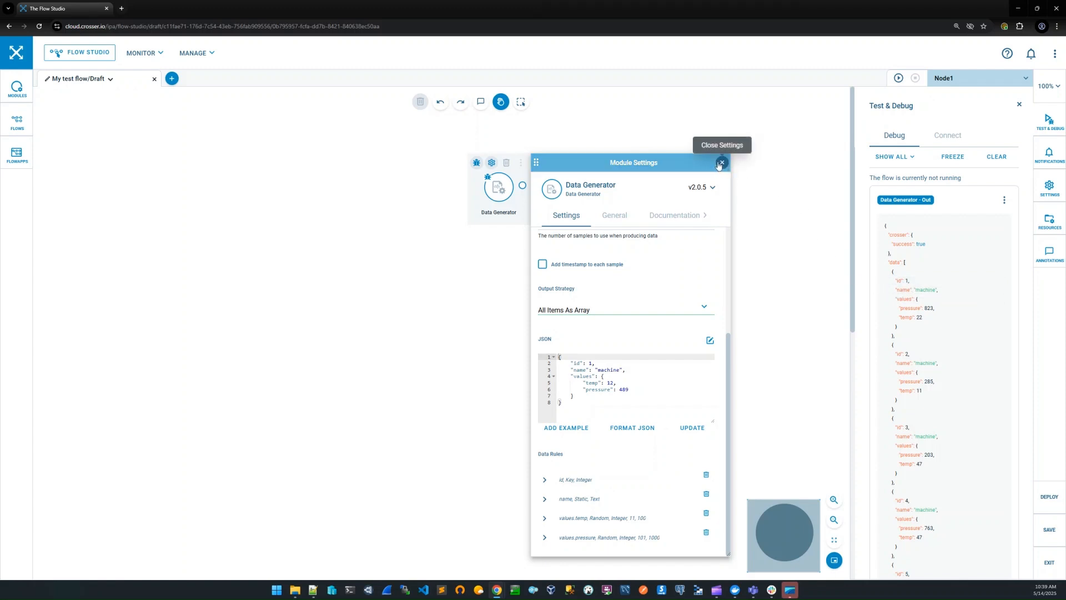
pyautogui.click(721, 162)
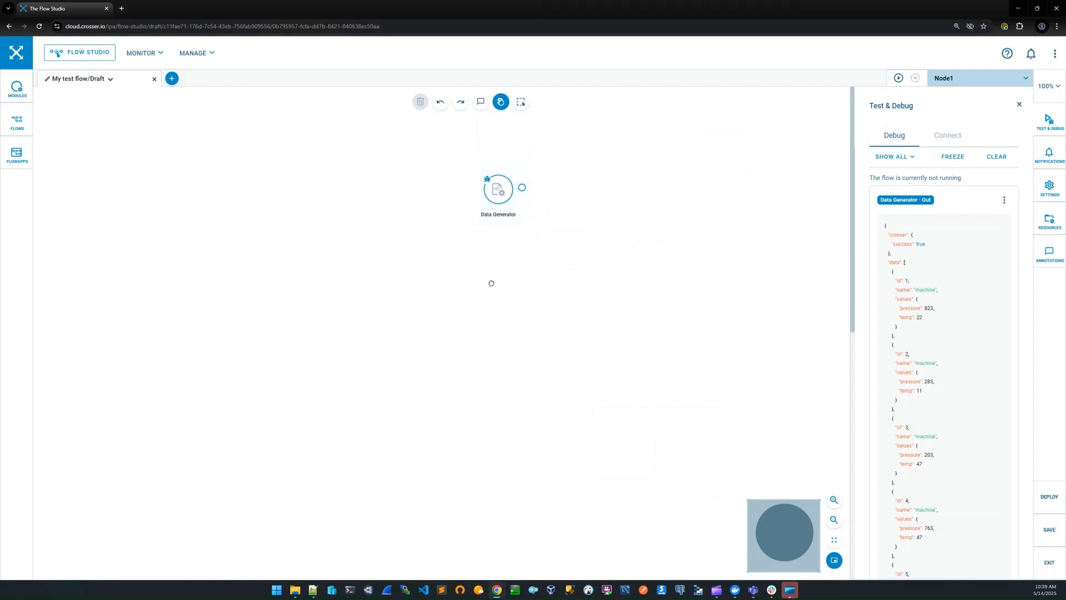
# Step: Find the Array Split module by searching for "array", add it beside the Data Generator and connect the generator's output to it
pyautogui.click(30, 90)
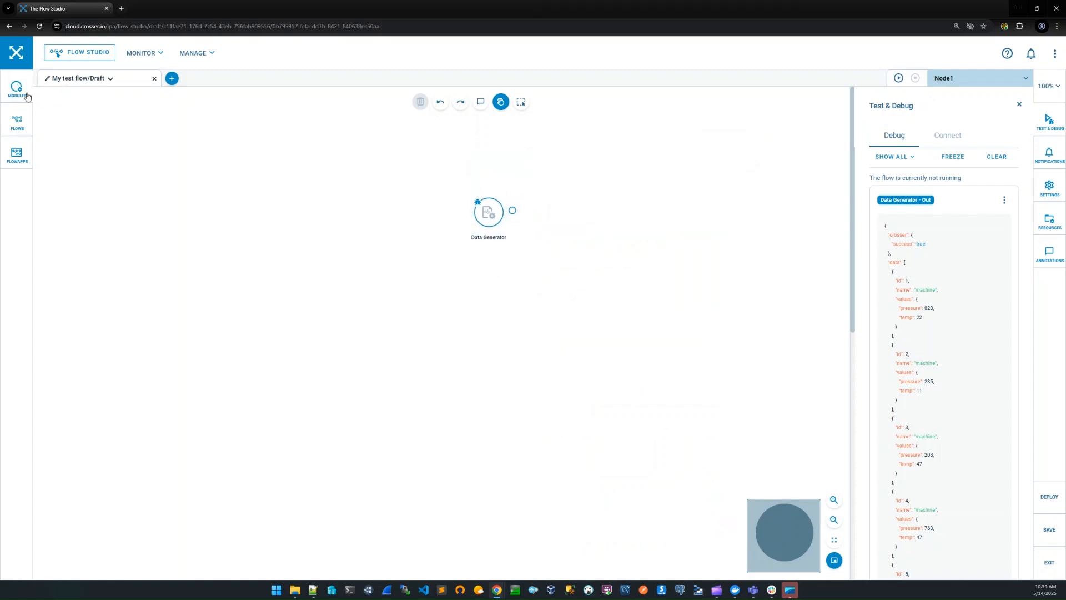
pyautogui.moveTo(82, 126); pyautogui.dragTo(68, 127)
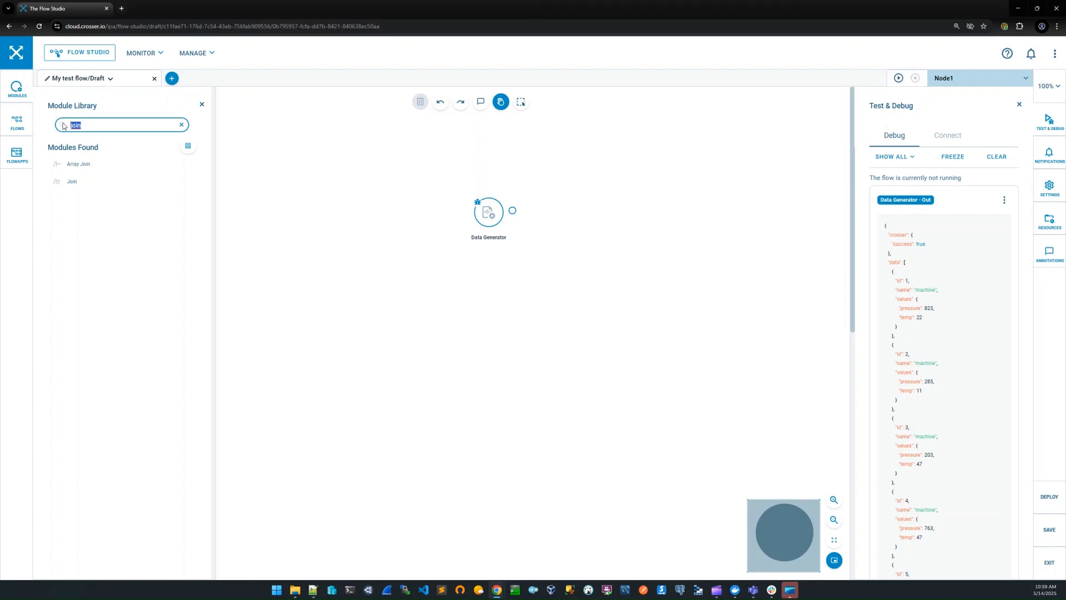
pyautogui.write('array')
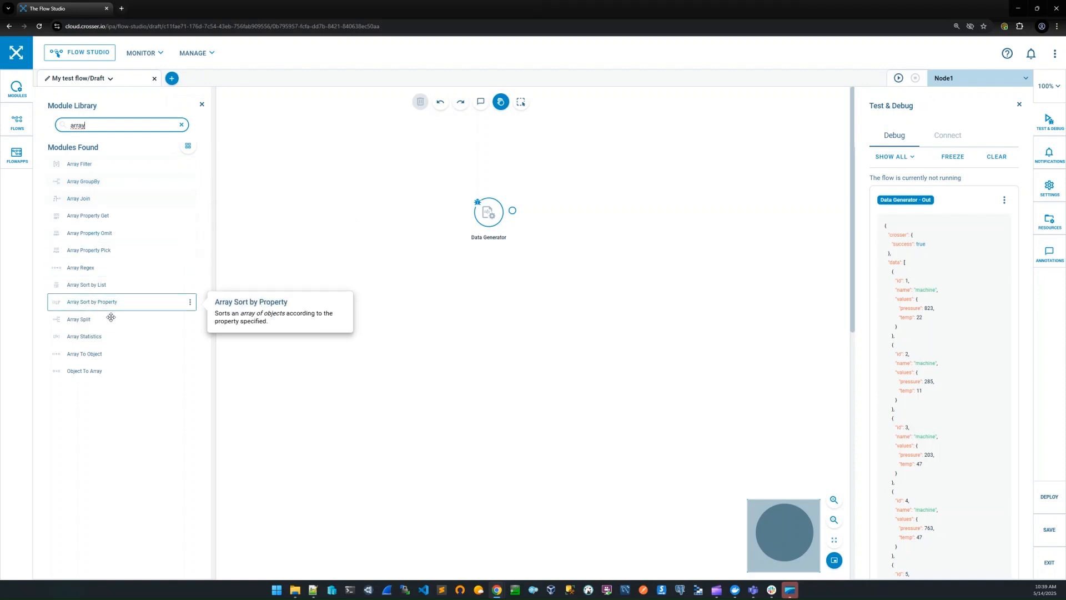
pyautogui.moveTo(81, 324); pyautogui.dragTo(557, 211)
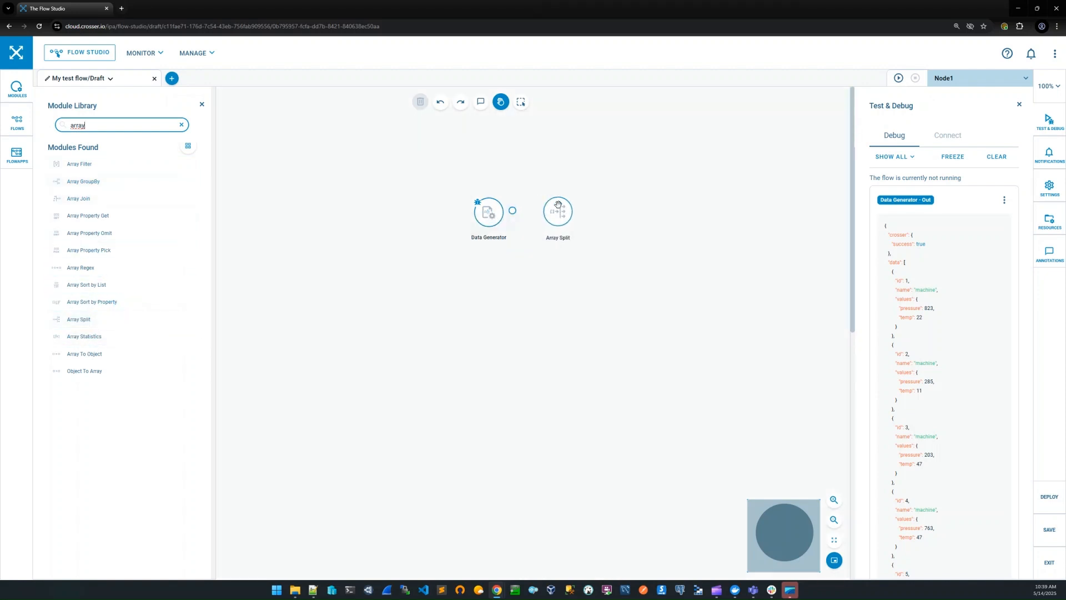
pyautogui.moveTo(479, 239); pyautogui.dragTo(501, 240)
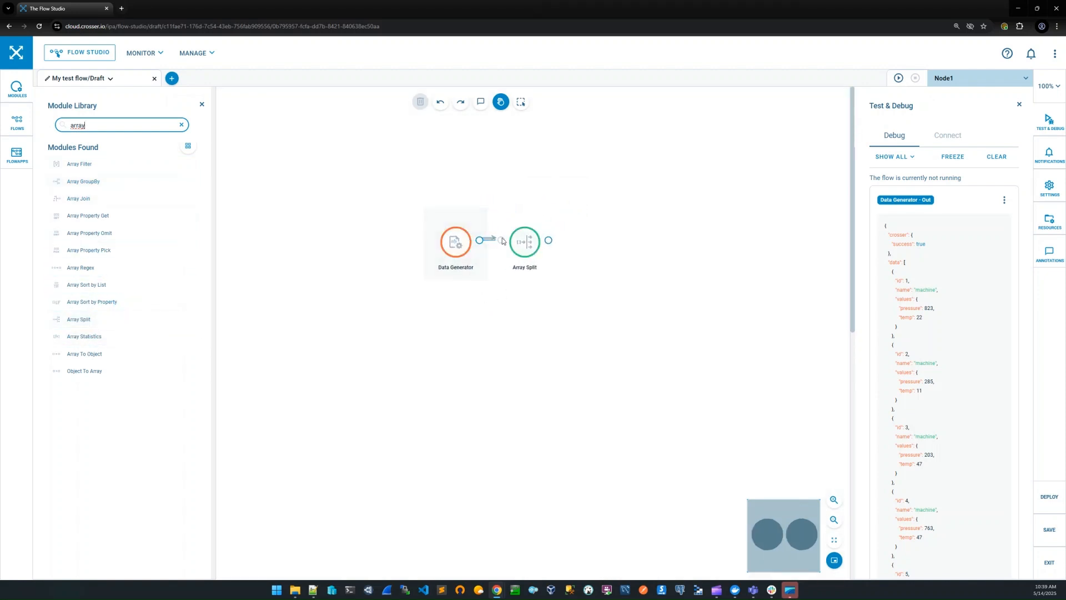
# Step: Enable Add Array Information in the Array Split settings and turn on debugging for that module
pyautogui.click(517, 218)
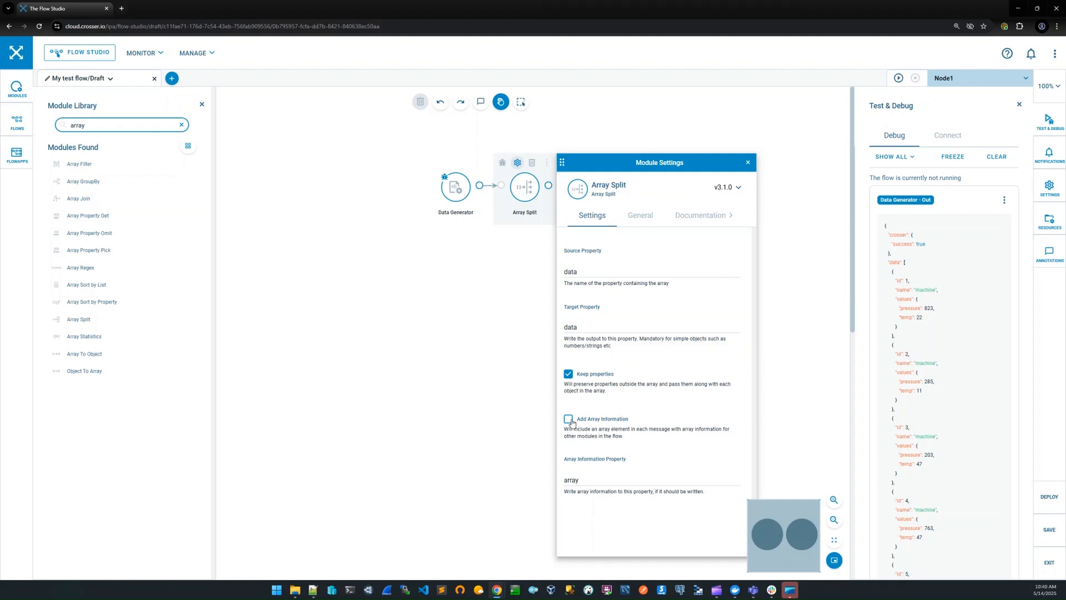
pyautogui.click(571, 423)
pyautogui.click(584, 480)
pyautogui.click(747, 162)
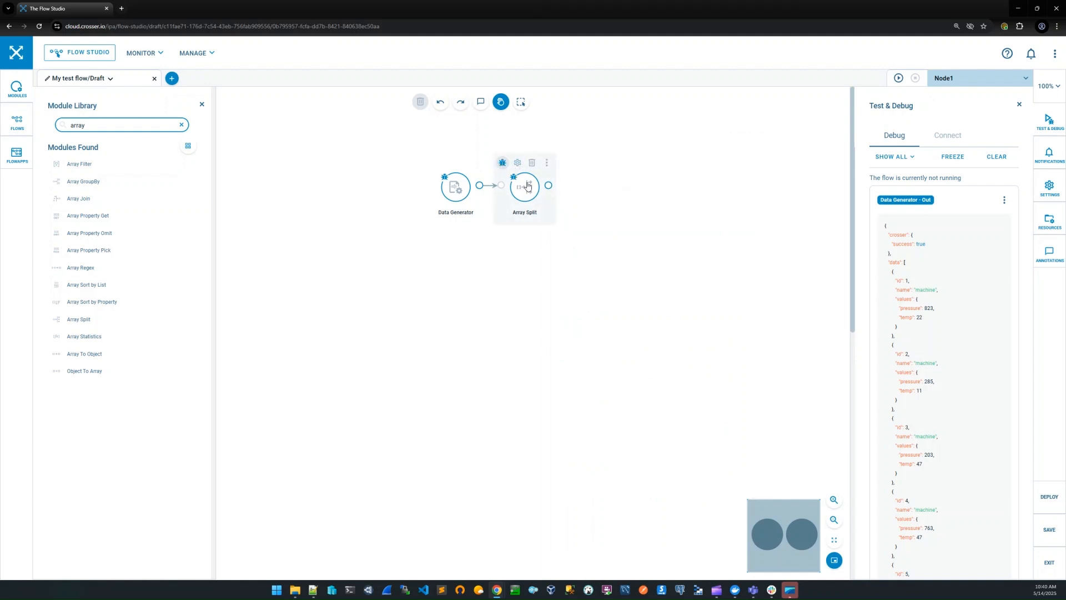
# Step: Save and run the flow on Node1 with the old debug messages cleared, and stop it after the Array Split output arrives
pyautogui.click(997, 157)
pyautogui.click(898, 78)
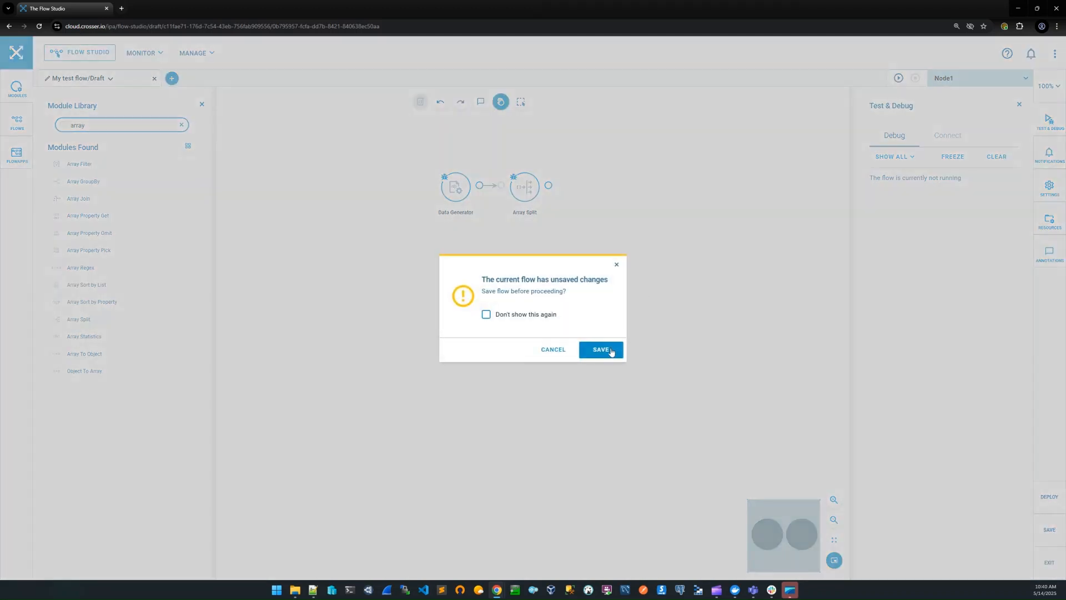
pyautogui.click(613, 351)
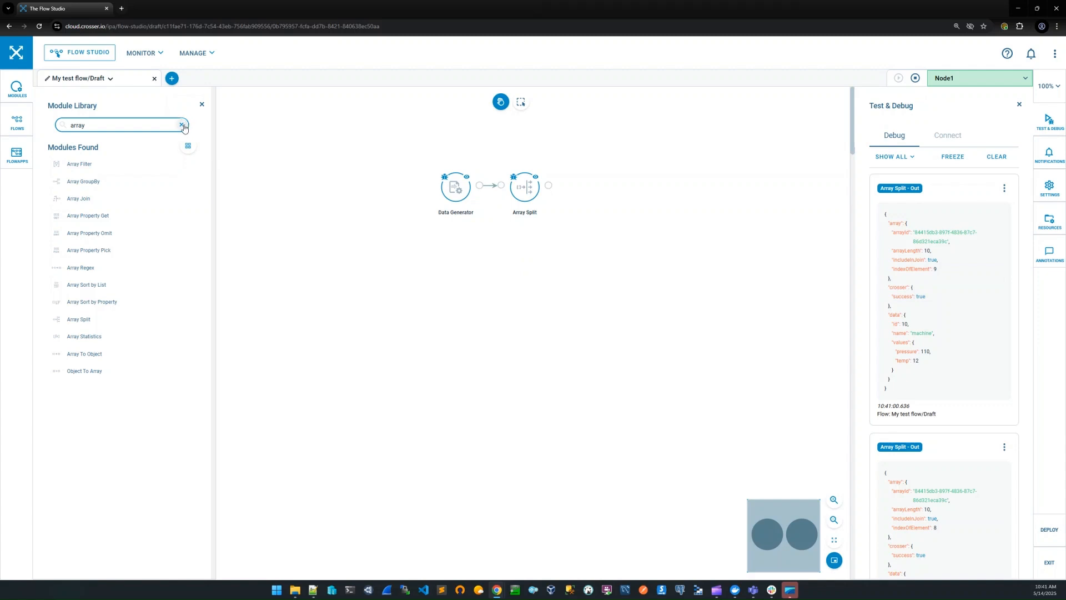
pyautogui.click(915, 78)
# Step: Find the Property Mapper module by searching for "pro", add it beside Array Split and connect Array Split's output to it
pyautogui.doubleClick(122, 125)
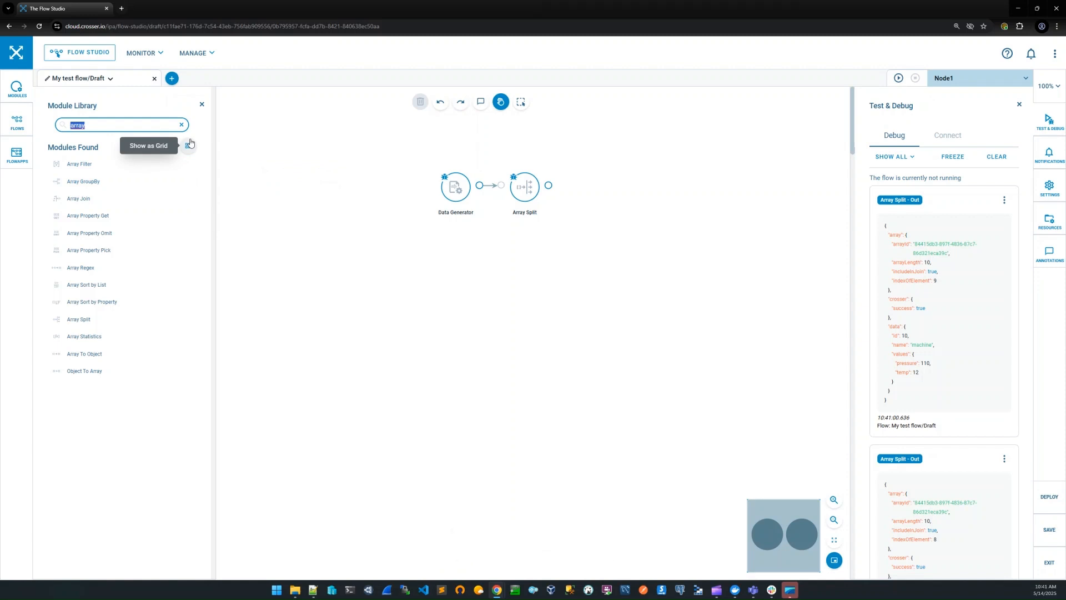
pyautogui.write('pro')
pyautogui.moveTo(126, 269)
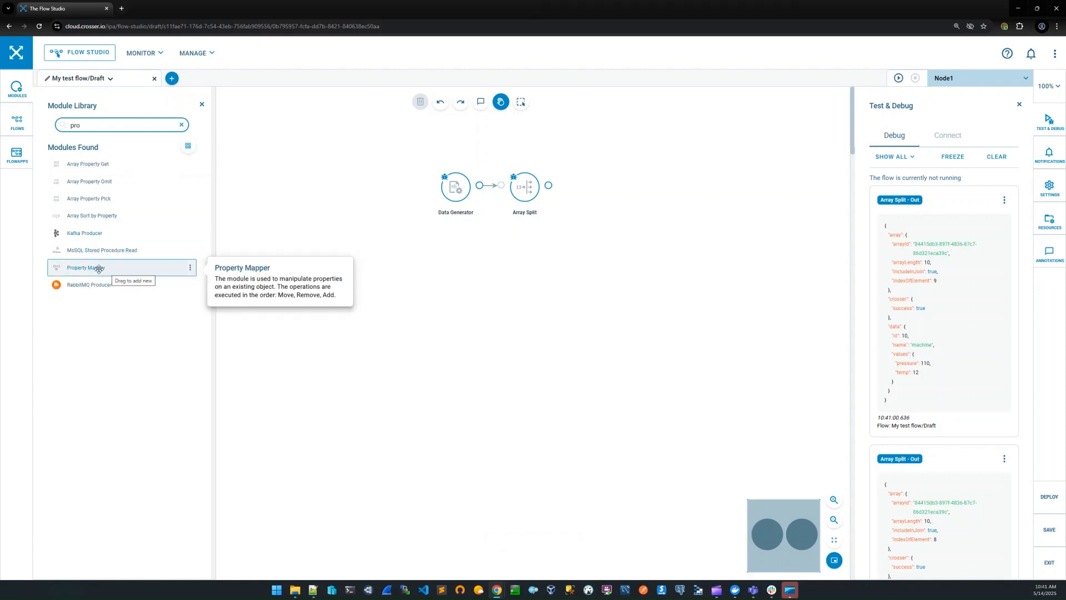
pyautogui.moveTo(98, 269); pyautogui.dragTo(598, 197)
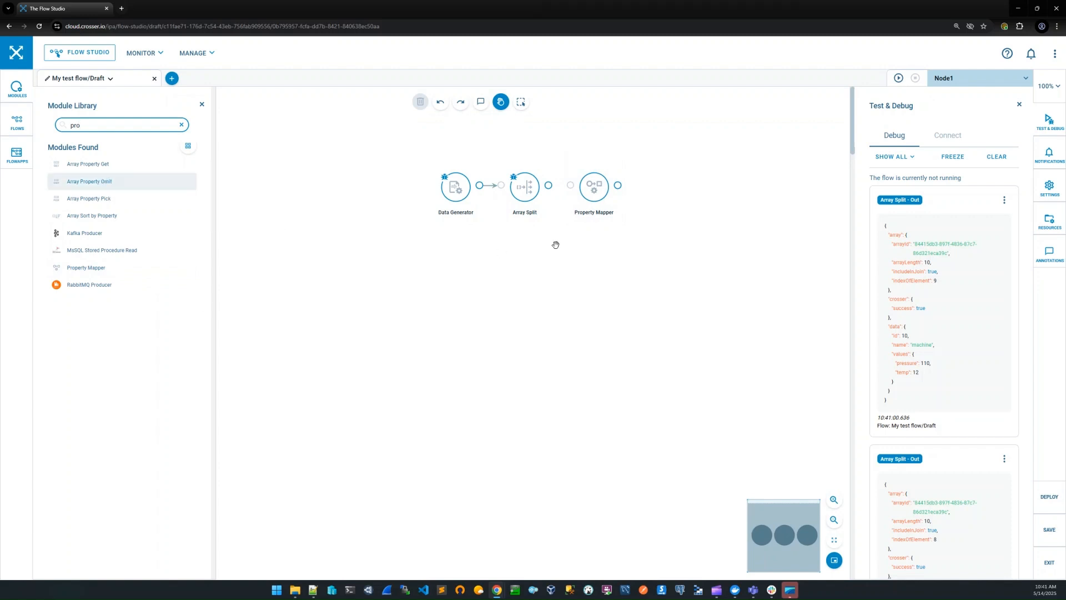
pyautogui.moveTo(549, 186); pyautogui.dragTo(590, 183)
# Step: Configure the Property Mapper to remove the name property inside data
pyautogui.click(587, 166)
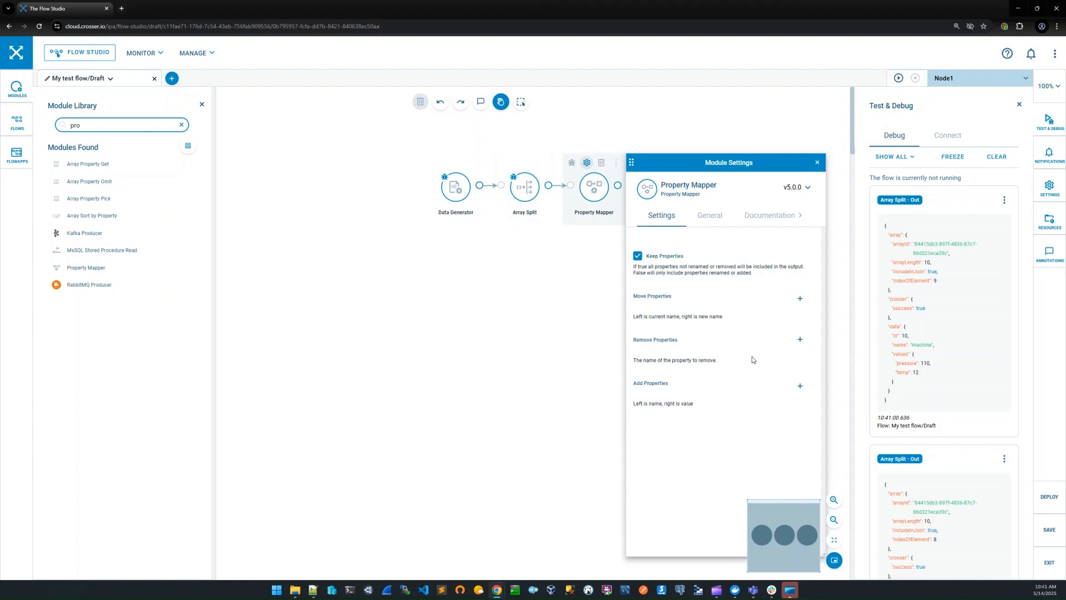
pyautogui.click(799, 340)
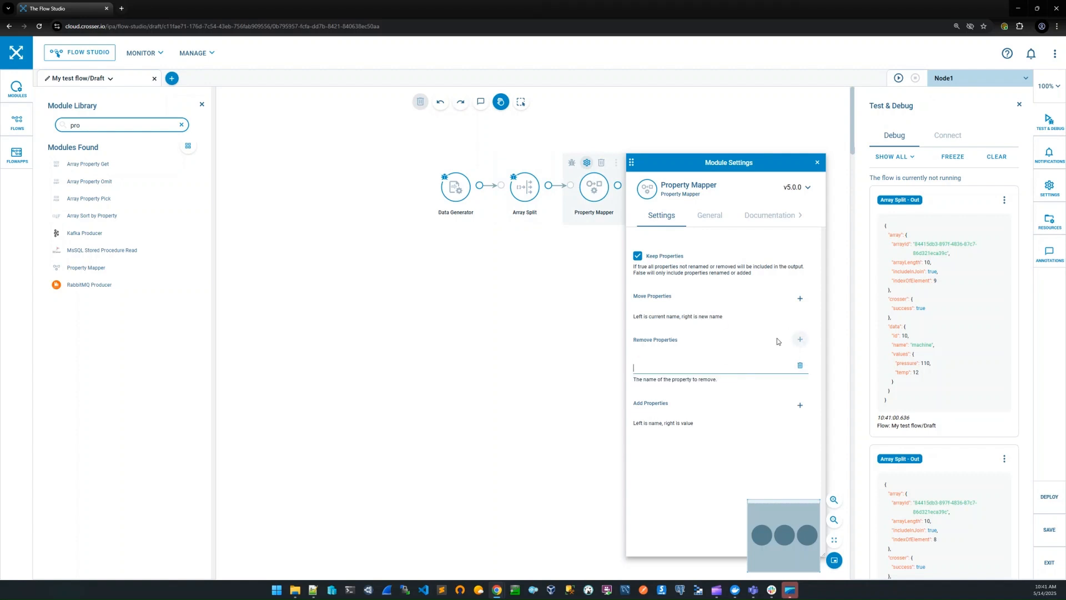
pyautogui.click(903, 349)
pyautogui.hotkey('ctrl', 'v')
pyautogui.click(817, 162)
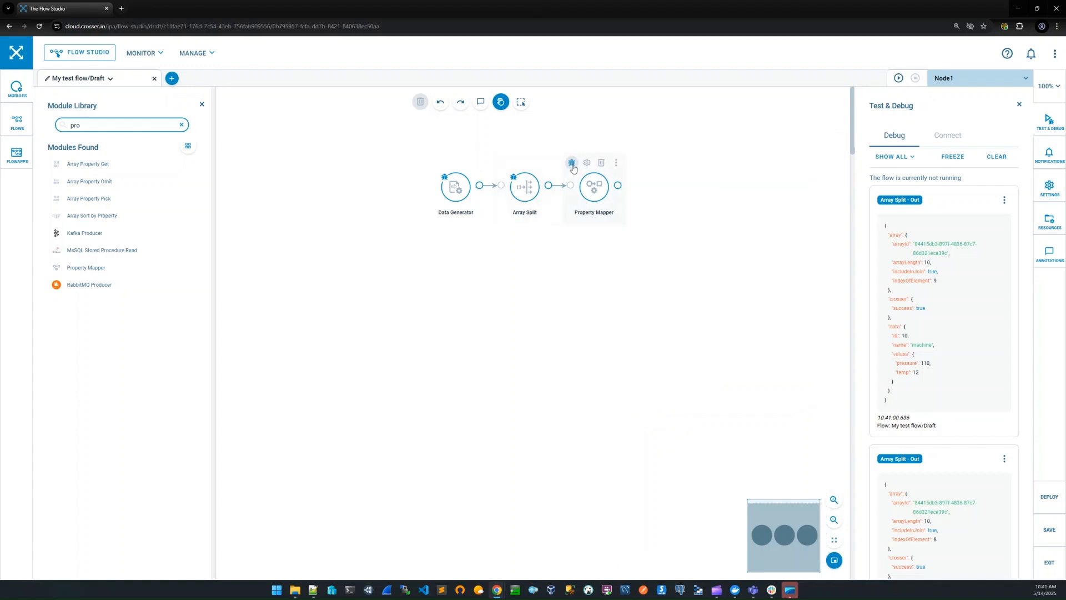
# Step: Clear the debug messages and limit debugging to the Property Mapper, turning it off for Array Split and Data Generator
pyautogui.click(997, 158)
pyautogui.click(503, 162)
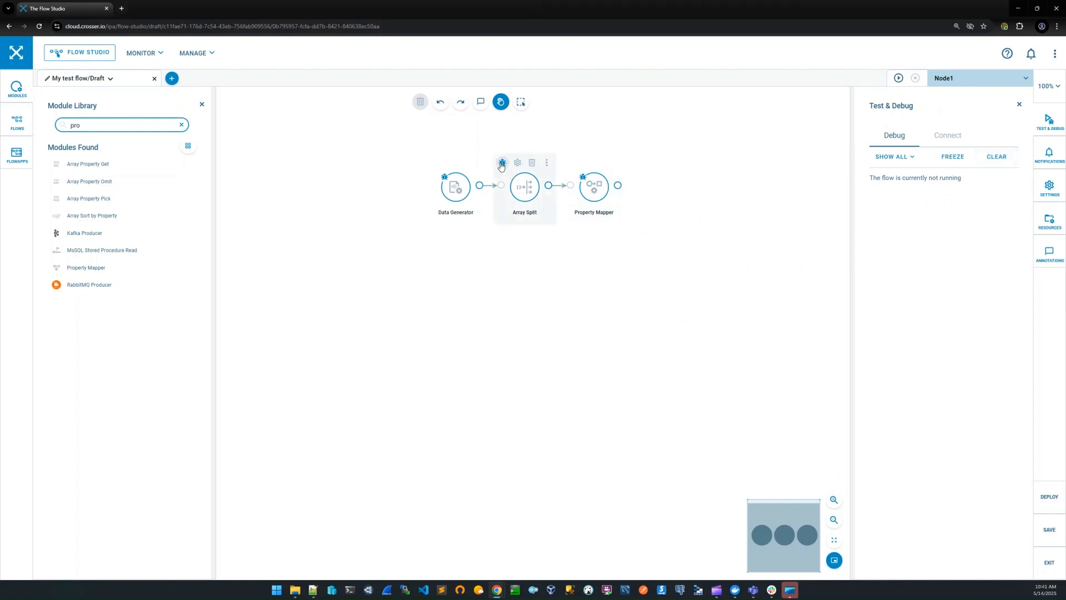
pyautogui.click(435, 164)
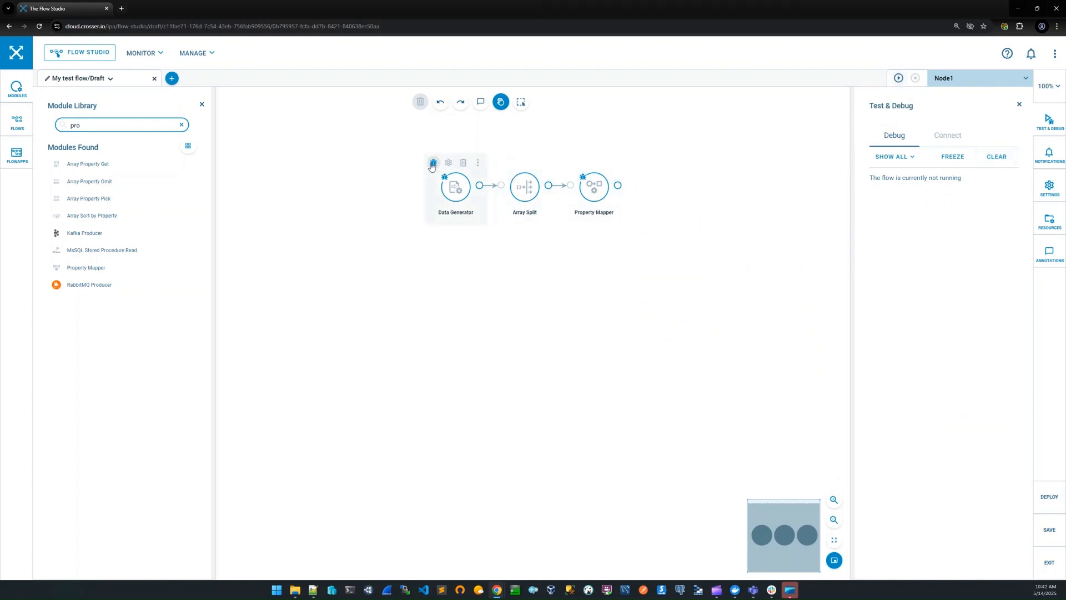
# Step: Close the module library, then save and test-run the flow on Node1, stopping it once Property Mapper messages arrive
pyautogui.click(201, 104)
pyautogui.click(898, 78)
pyautogui.click(607, 352)
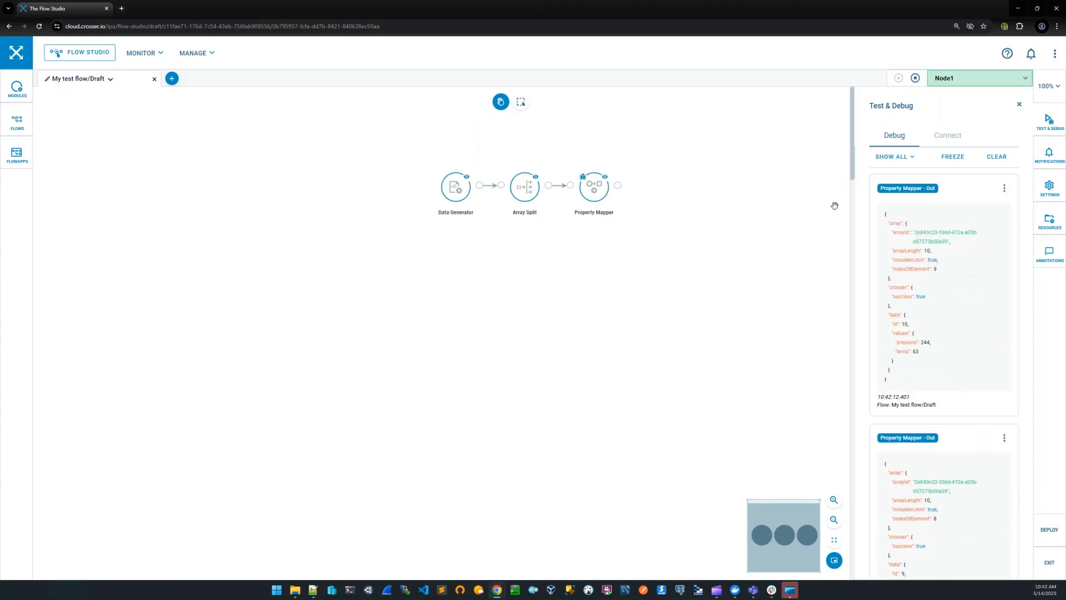
pyautogui.click(915, 77)
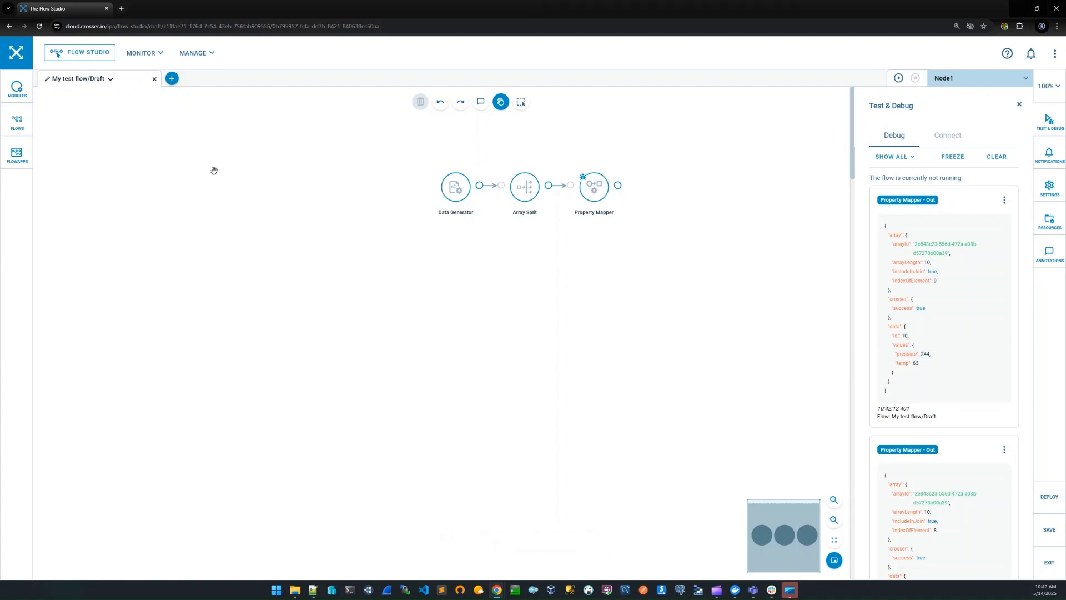
# Step: Find the Time Stamp module by searching for "time", add it beside the Property Mapper and connect the mapper's output to it
pyautogui.click(16, 89)
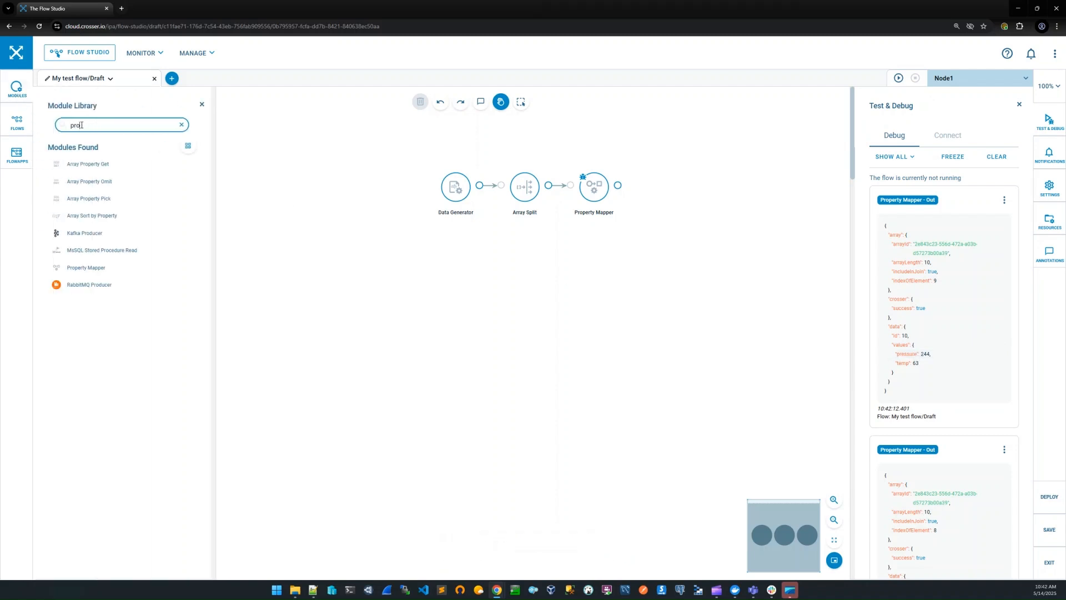
pyautogui.doubleClick(78, 124)
pyautogui.write('time')
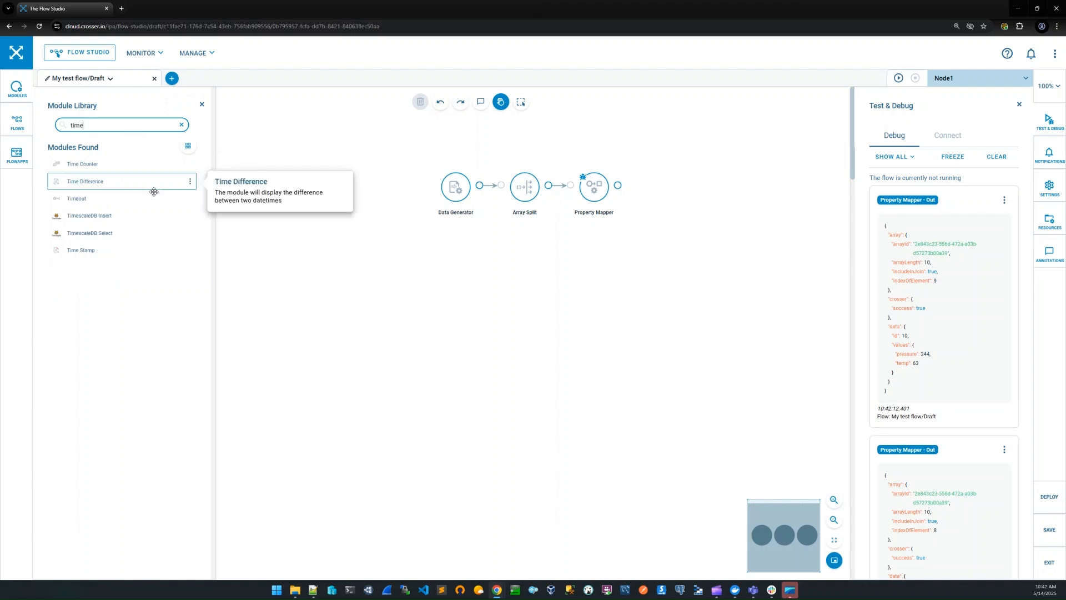
pyautogui.moveTo(84, 250); pyautogui.dragTo(442, 256)
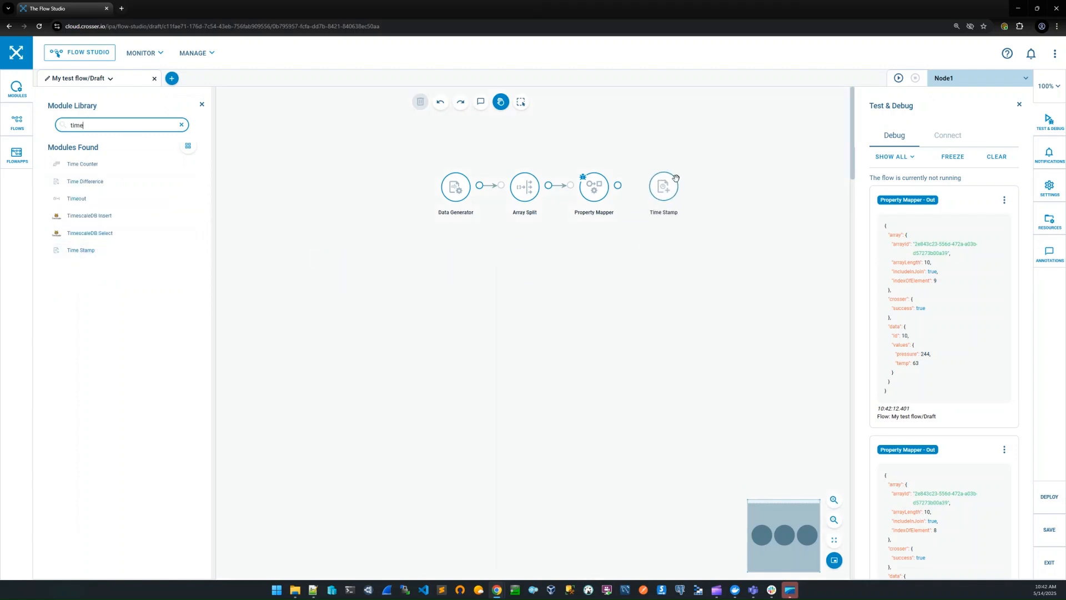
pyautogui.moveTo(618, 185); pyautogui.dragTo(640, 185)
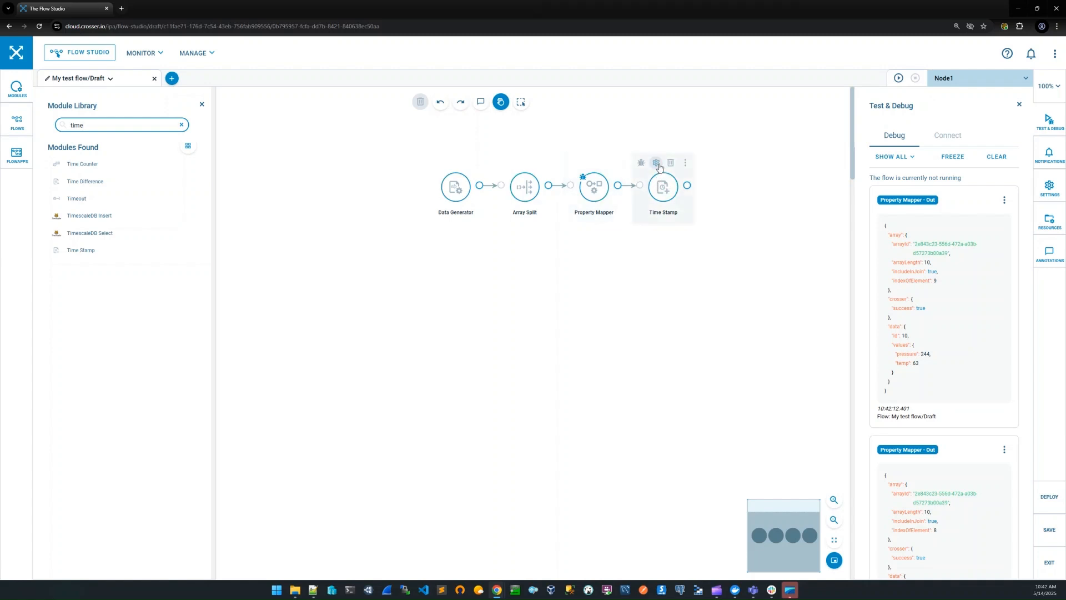
# Step: Set the Time Stamp module's Target Property to data.timestamp, keeping ISO8601 as the output format
pyautogui.click(664, 187)
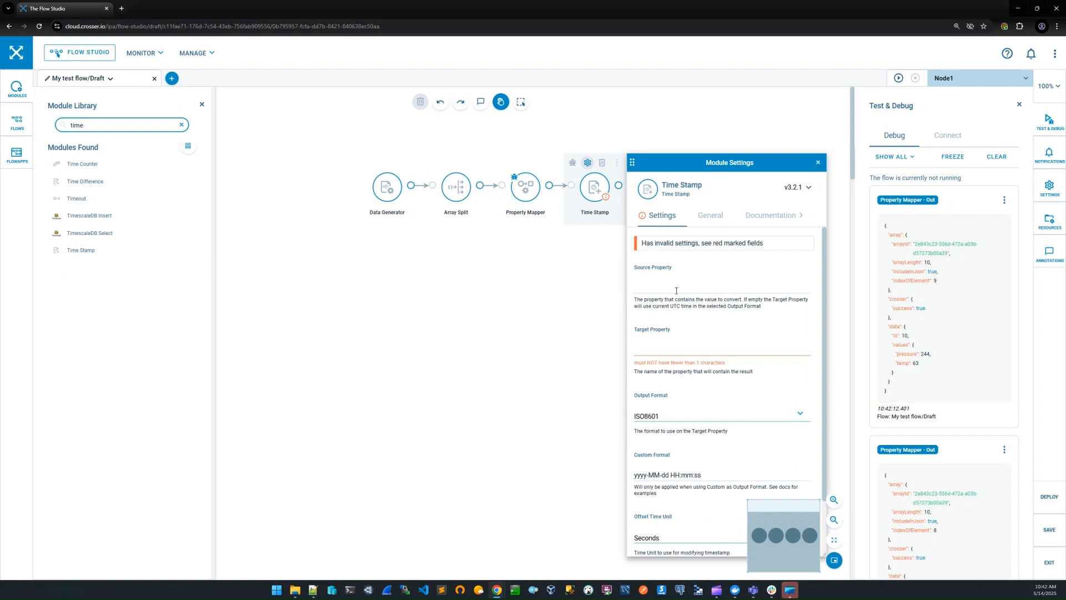
pyautogui.click(668, 347)
pyautogui.write('data.timestamp')
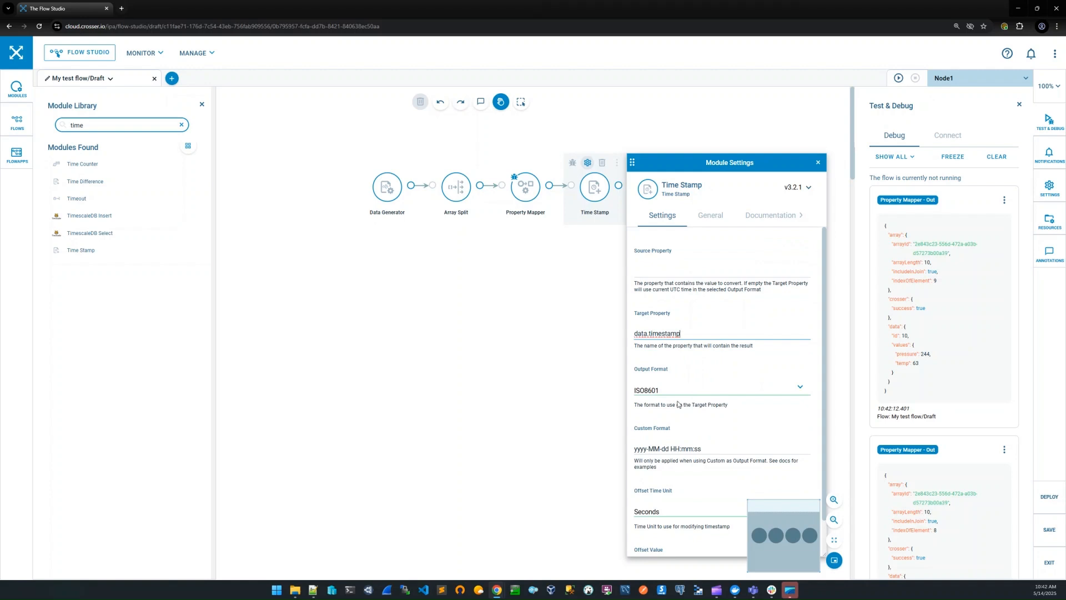
pyautogui.click(800, 387)
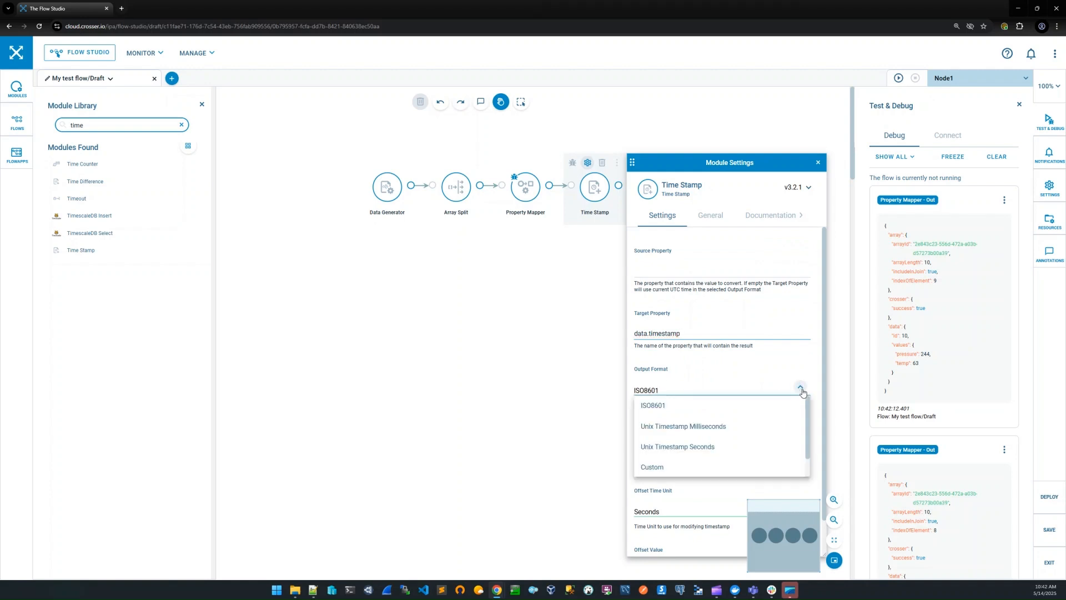
pyautogui.moveTo(808, 405)
pyautogui.mouseDown()
pyautogui.moveTo(812, 426)
pyautogui.moveTo(808, 403)
pyautogui.mouseUp()
pyautogui.click(813, 409)
pyautogui.scroll(-1, 806, 414)
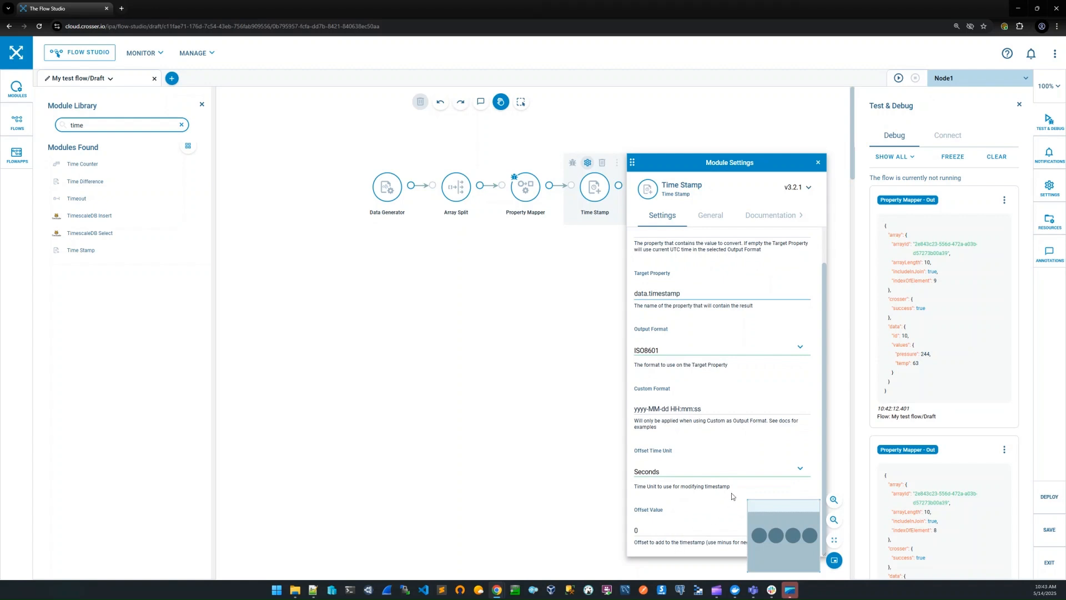
pyautogui.scroll(1, 715, 325)
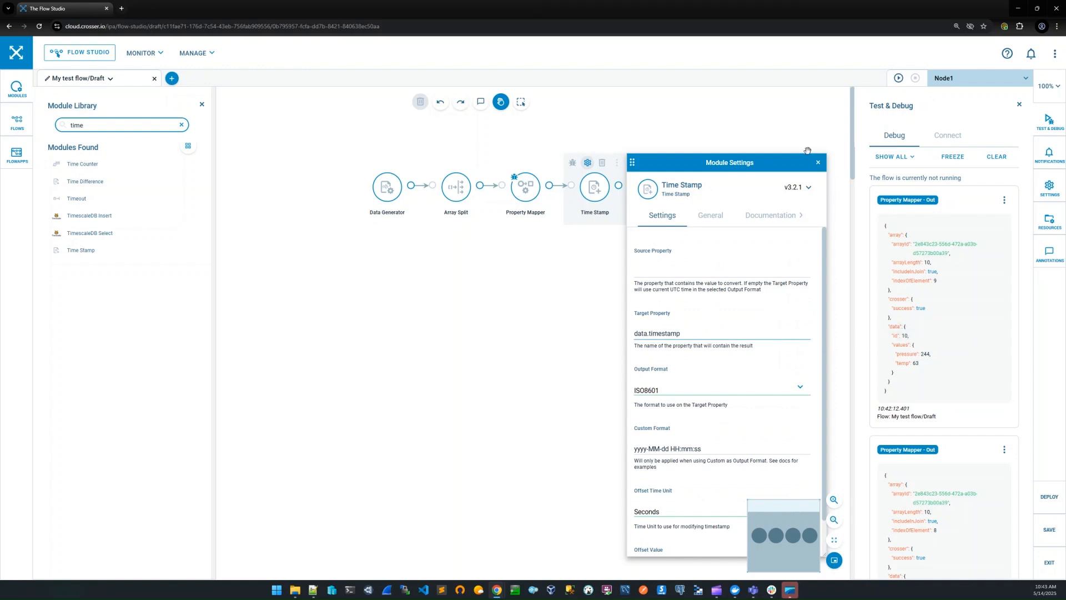
pyautogui.click(817, 162)
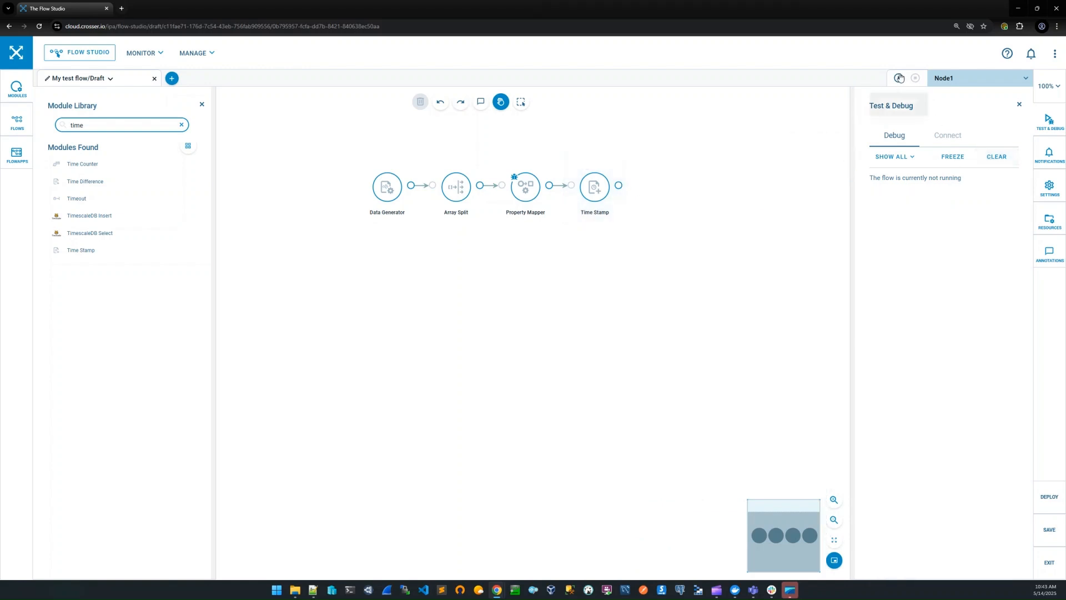
# Step: Switch debugging from the Property Mapper to Time Stamp, and test-run the saved flow on Node1 before stopping it
pyautogui.click(572, 162)
pyautogui.click(503, 162)
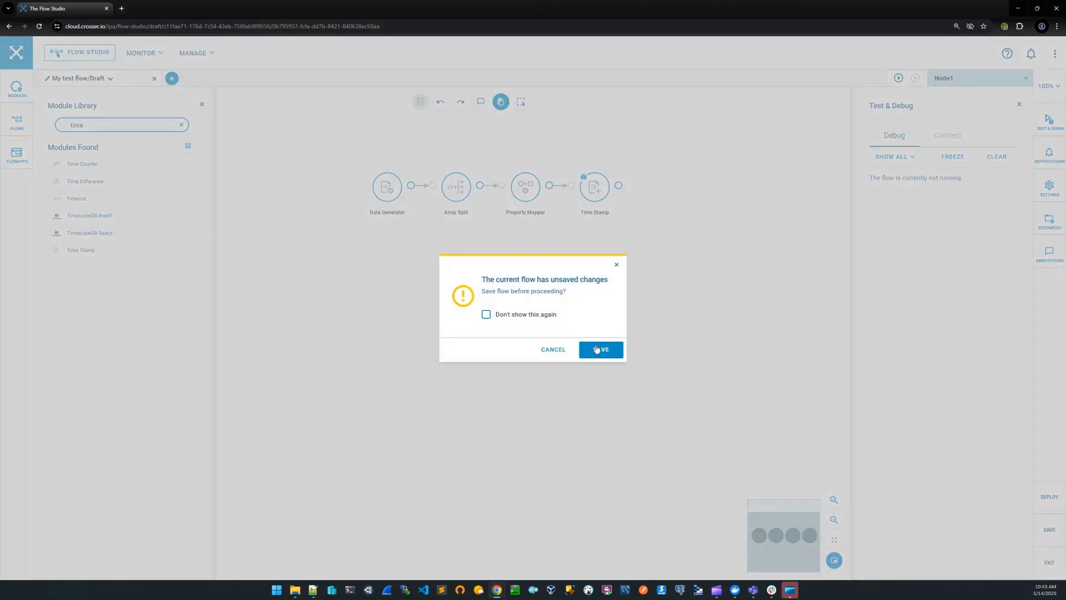
pyautogui.click(602, 349)
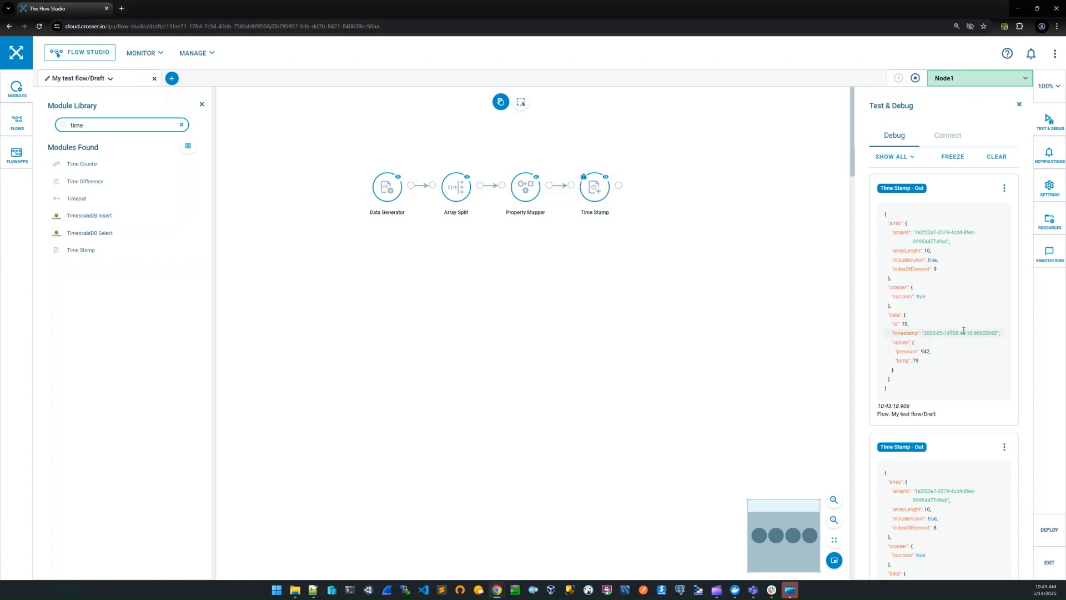
pyautogui.click(915, 78)
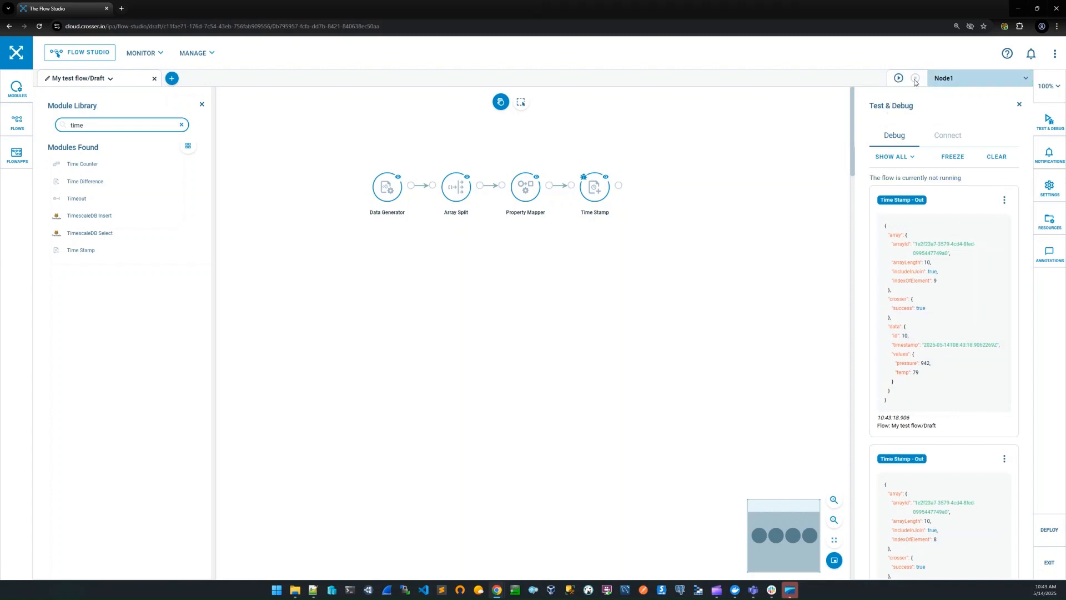
# Step: Find the Array Join module by searching for "array", add it beside Time Stamp and connect Time Stamp's output to it
pyautogui.write('a')
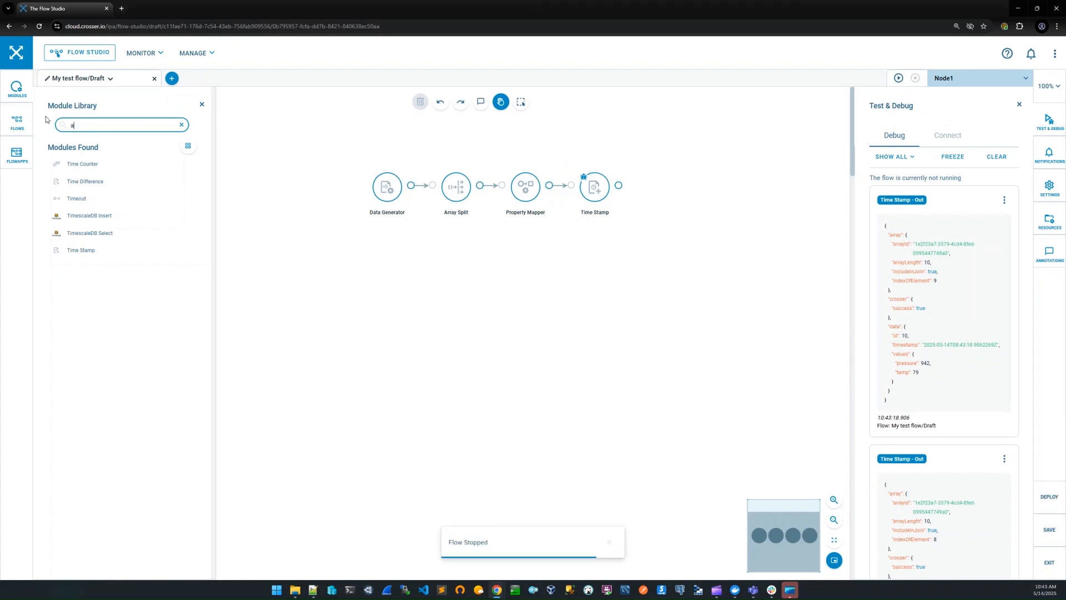
pyautogui.write('rray')
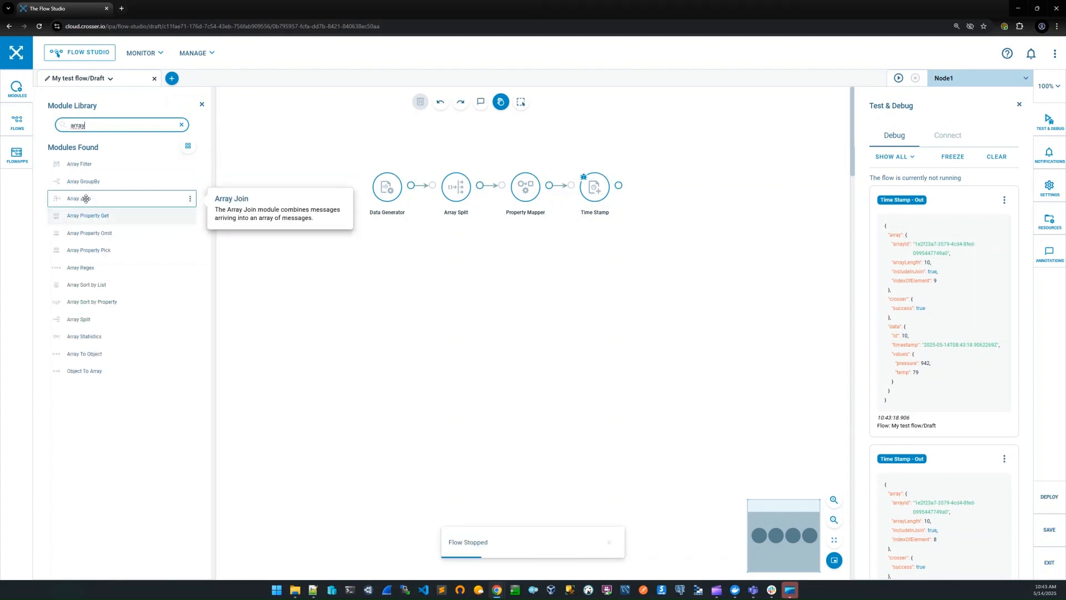
pyautogui.moveTo(86, 200); pyautogui.dragTo(680, 178)
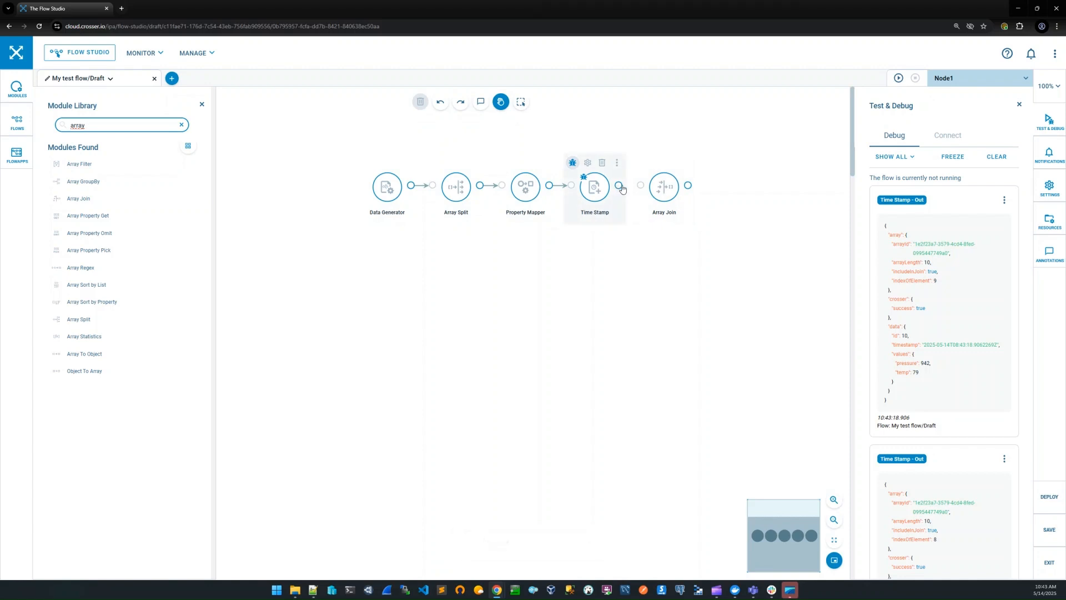
# Step: Set the Array Join mode to Auto, keeping array as the Array Information Property, and turn on debugging for the module
pyautogui.doubleClick(664, 186)
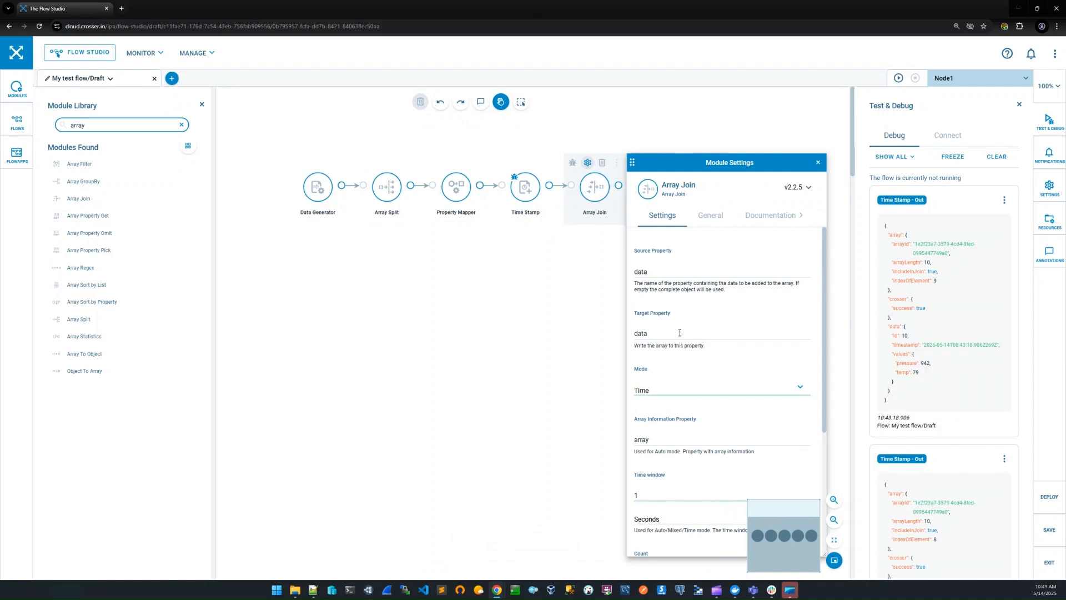
pyautogui.moveTo(593, 372); pyautogui.dragTo(580, 303)
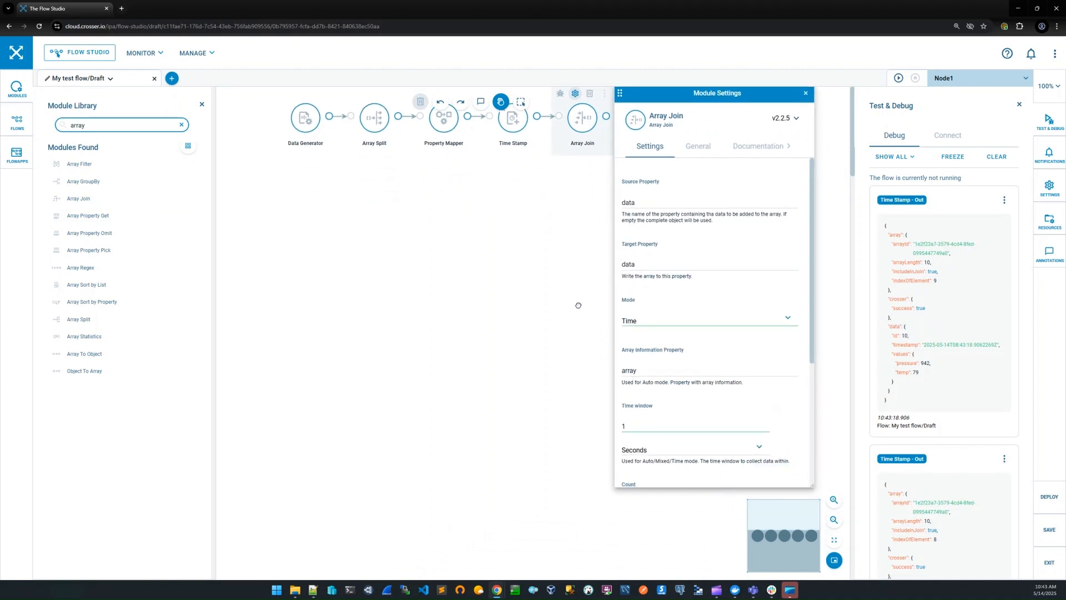
pyautogui.click(788, 318)
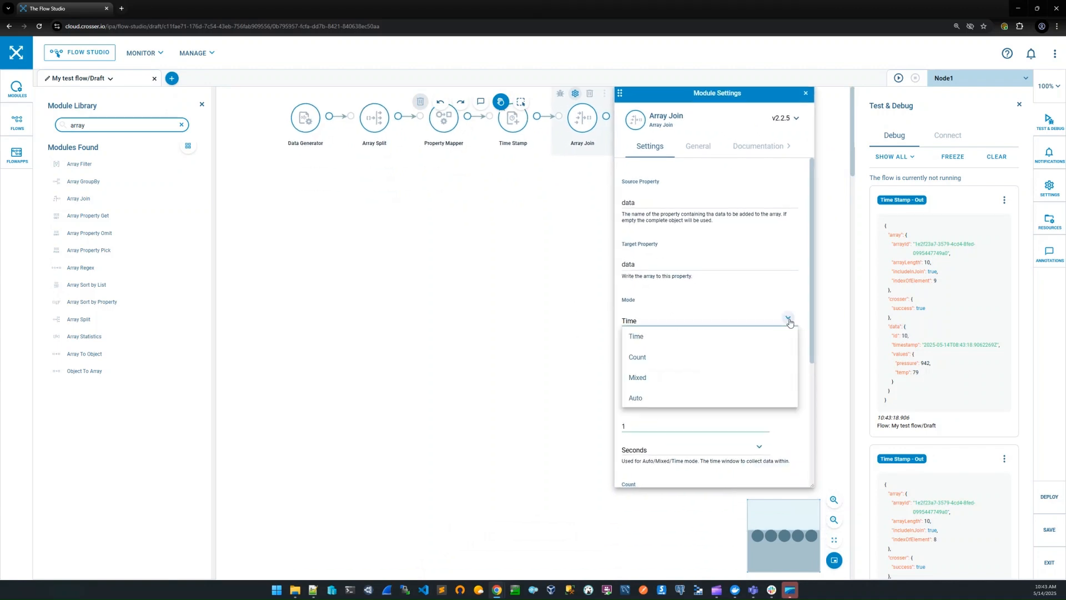
pyautogui.click(662, 403)
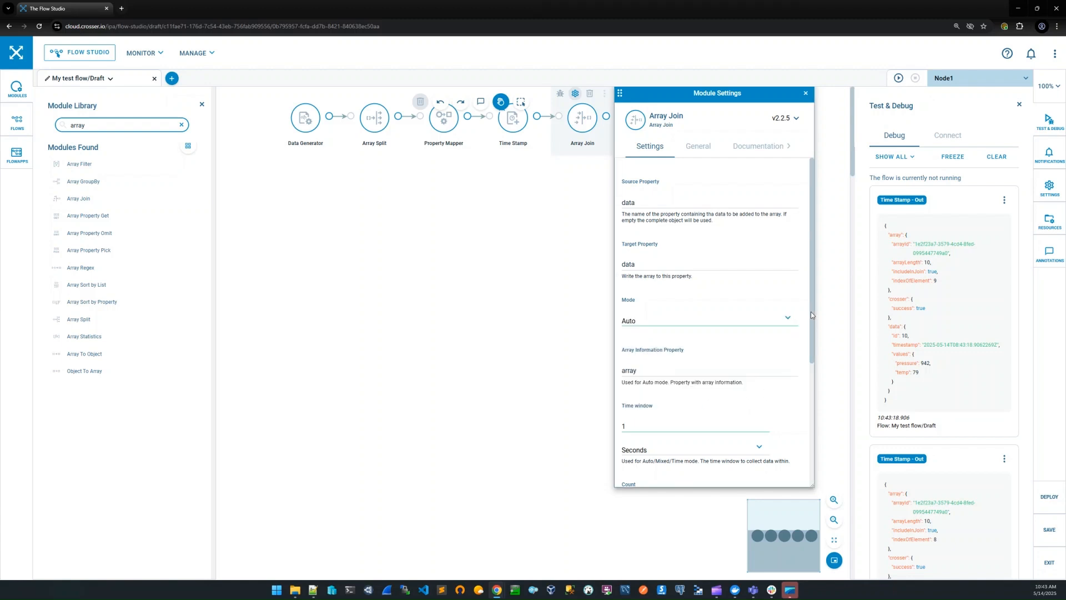
pyautogui.moveTo(811, 315); pyautogui.dragTo(837, 357)
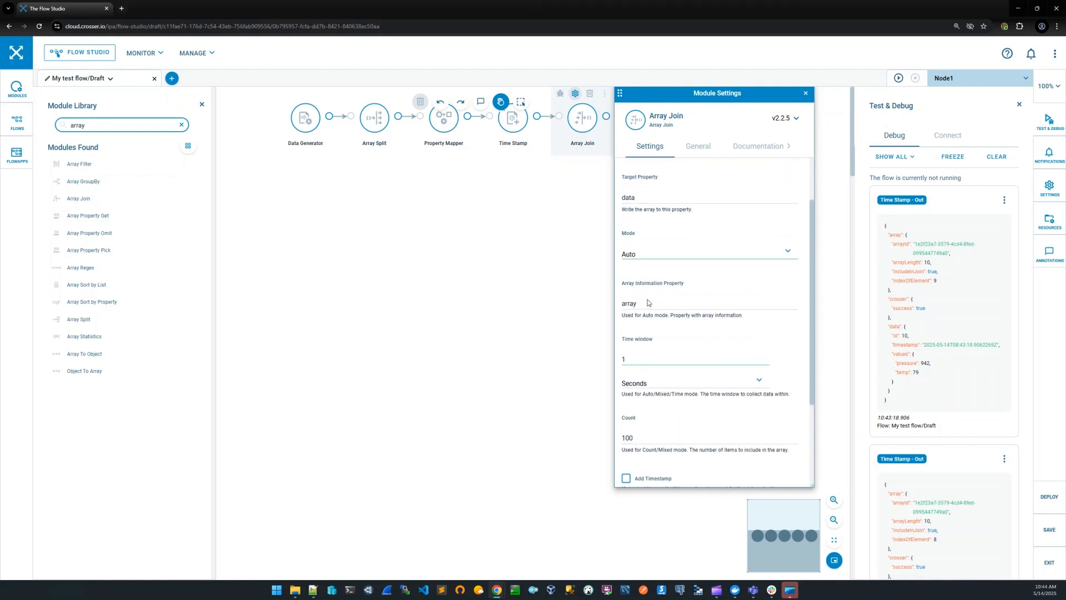
pyautogui.scroll(1, 557, 333)
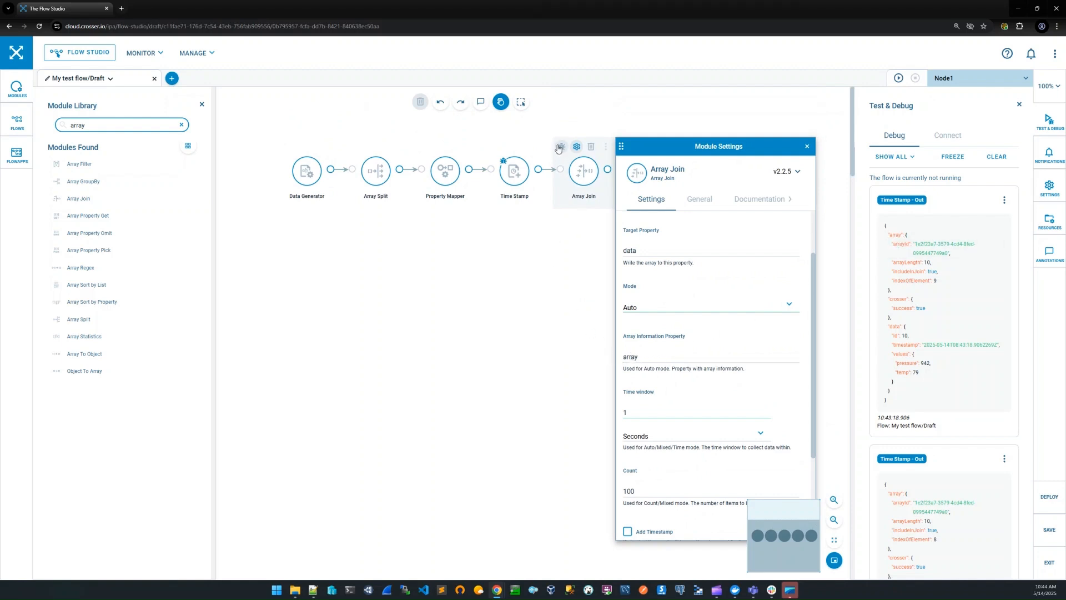
pyautogui.click(562, 147)
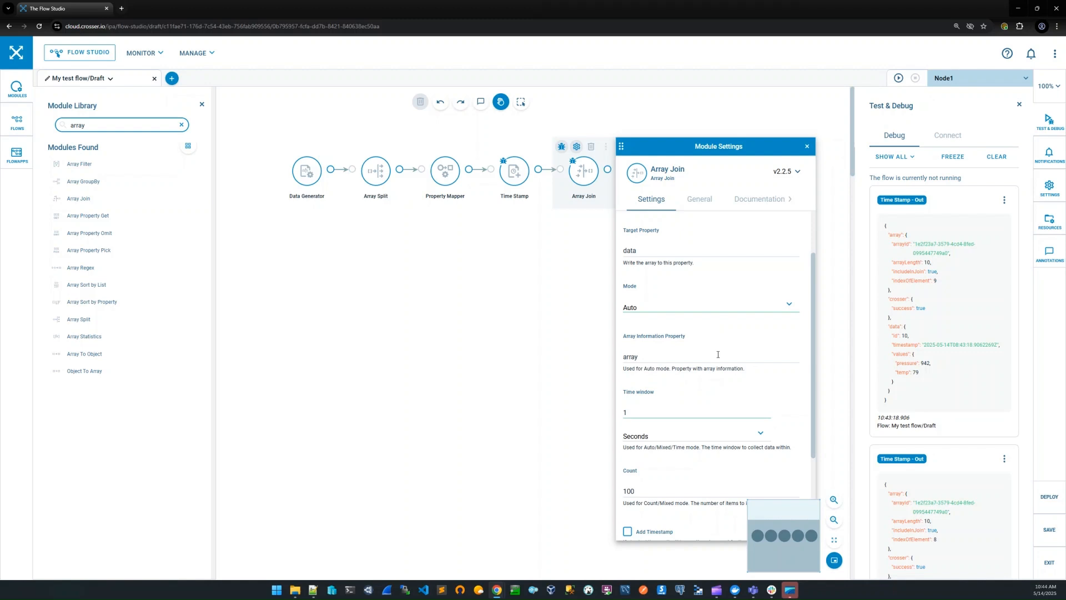
# Step: Clear the old debug results and switch debugging from Time Stamp to Data Generator, keeping it on for Array Join
pyautogui.scroll(2, 704, 365)
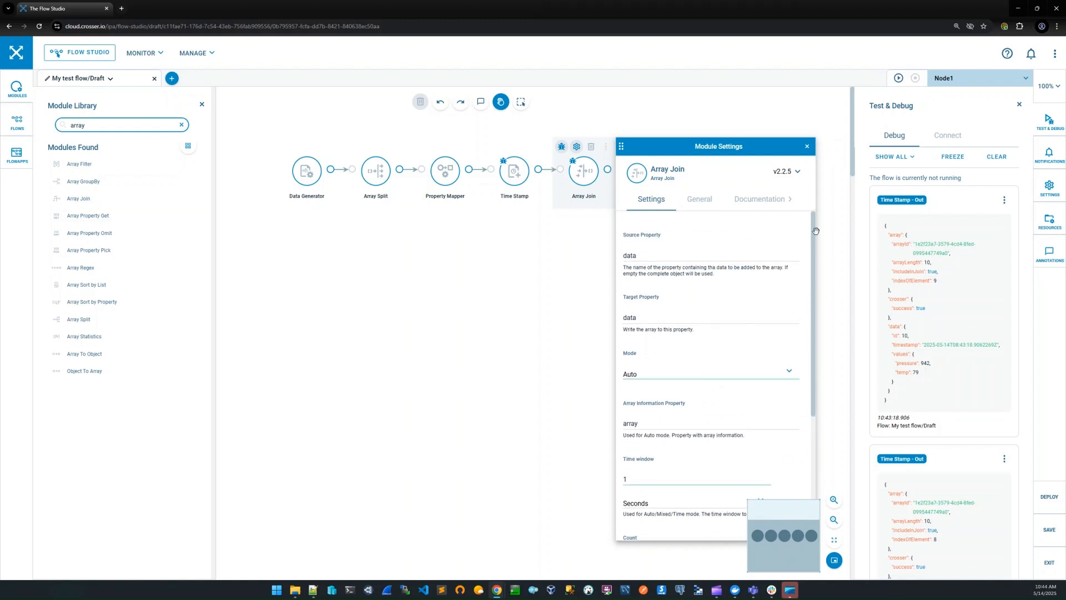
pyautogui.click(807, 146)
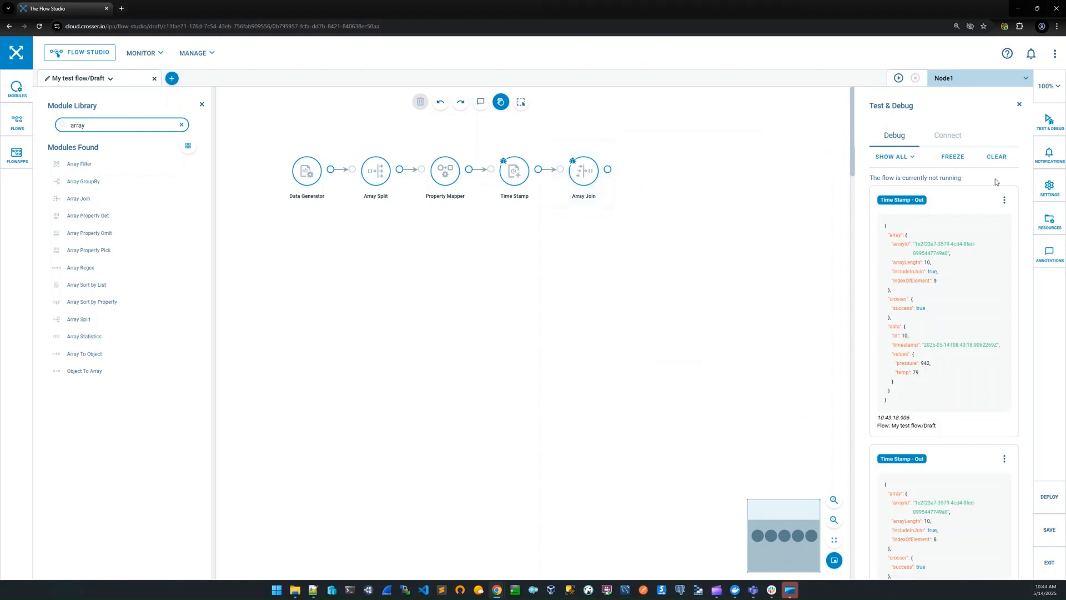
pyautogui.click(996, 157)
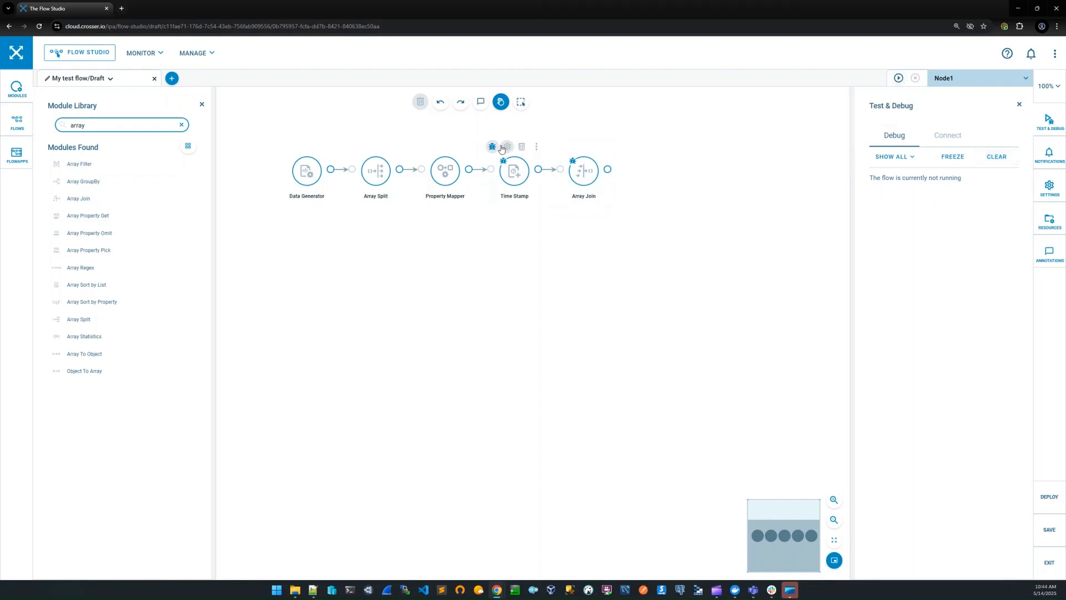
pyautogui.click(493, 147)
pyautogui.click(354, 148)
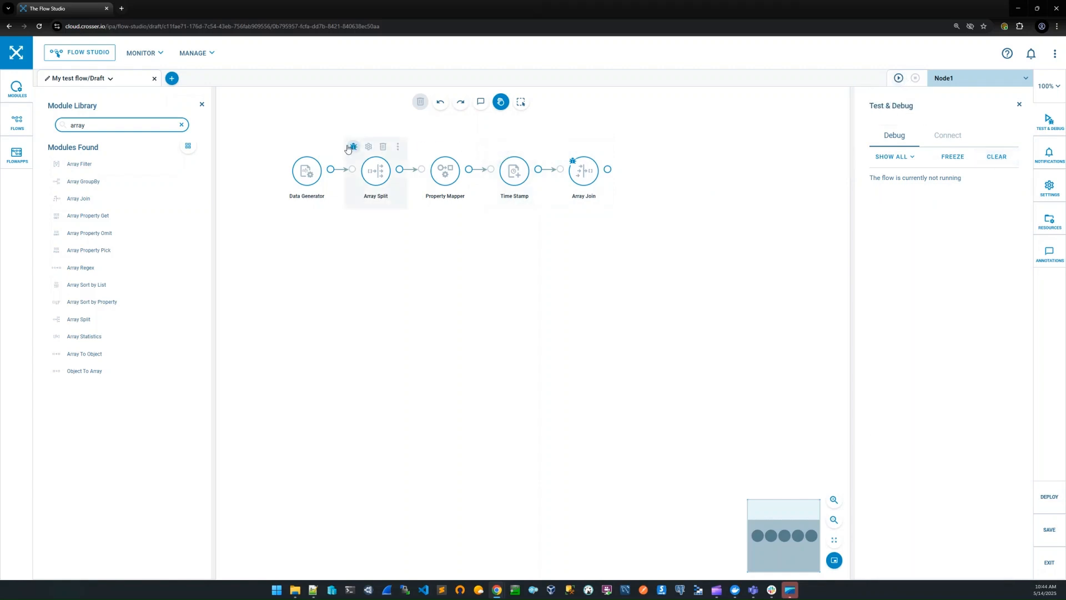
pyautogui.click(285, 147)
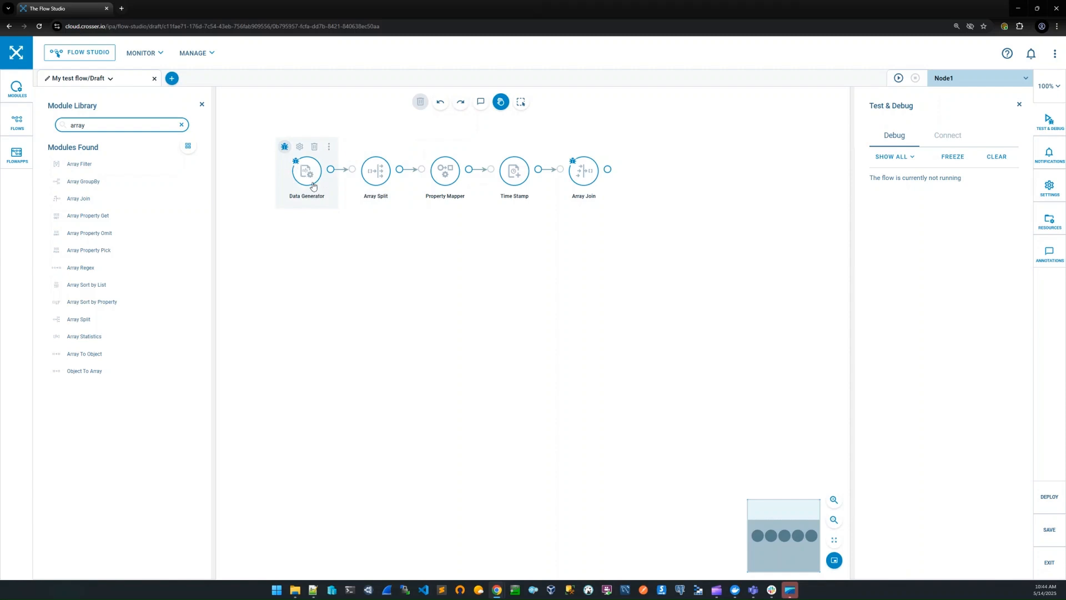
pyautogui.moveTo(549, 264); pyautogui.dragTo(673, 336)
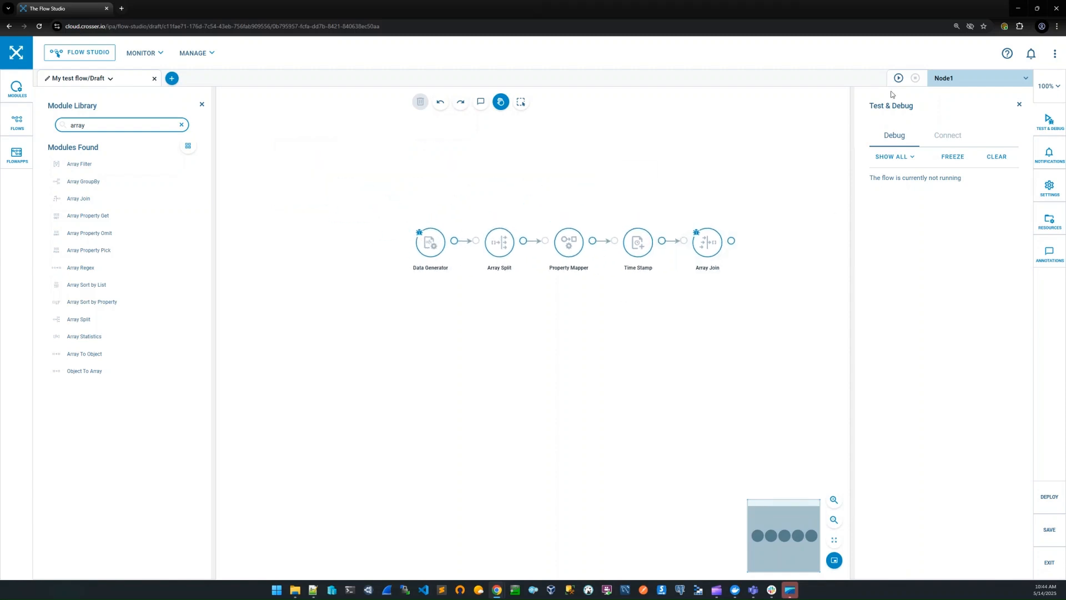
# Step: Test-run the saved flow on Node1 and freeze the debug results to compare Array Join's output with Data Generator's
pyautogui.click(898, 78)
pyautogui.click(602, 350)
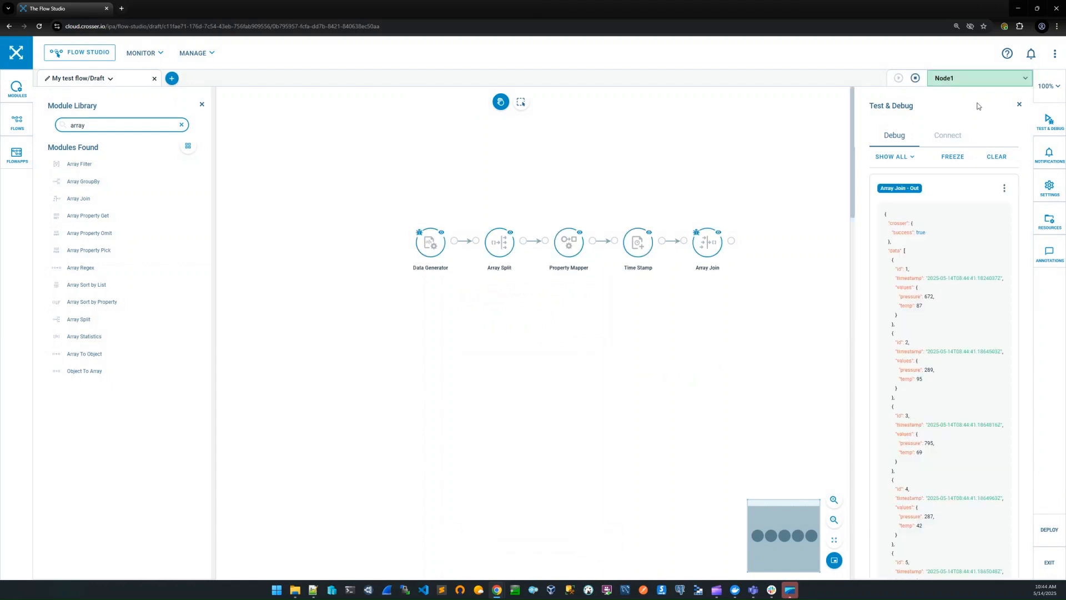
pyautogui.click(963, 159)
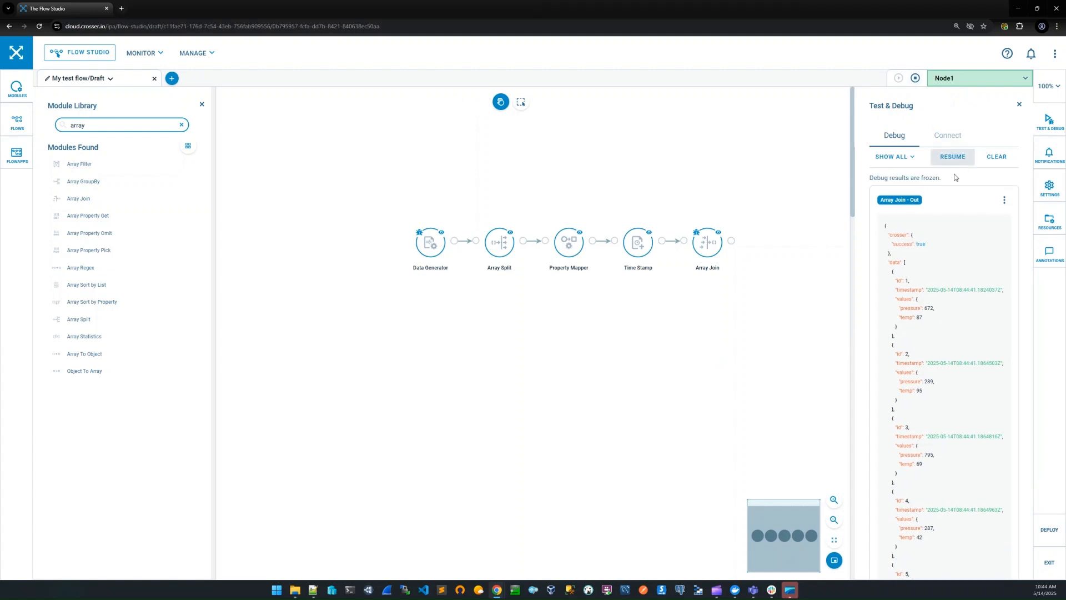
pyautogui.moveTo(852, 156); pyautogui.dragTo(857, 386)
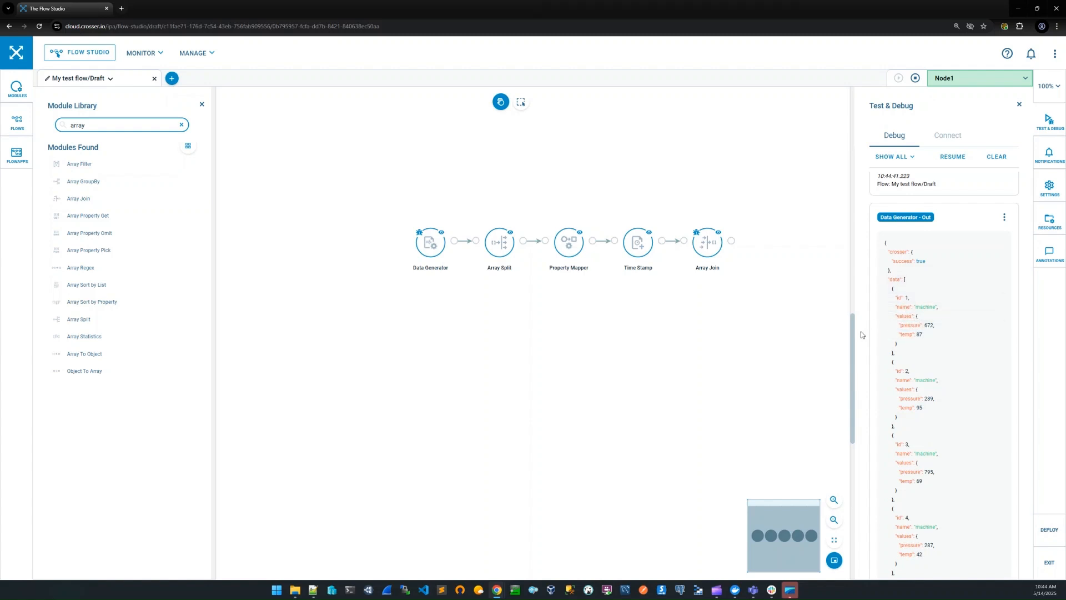
pyautogui.moveTo(854, 337); pyautogui.dragTo(846, 117)
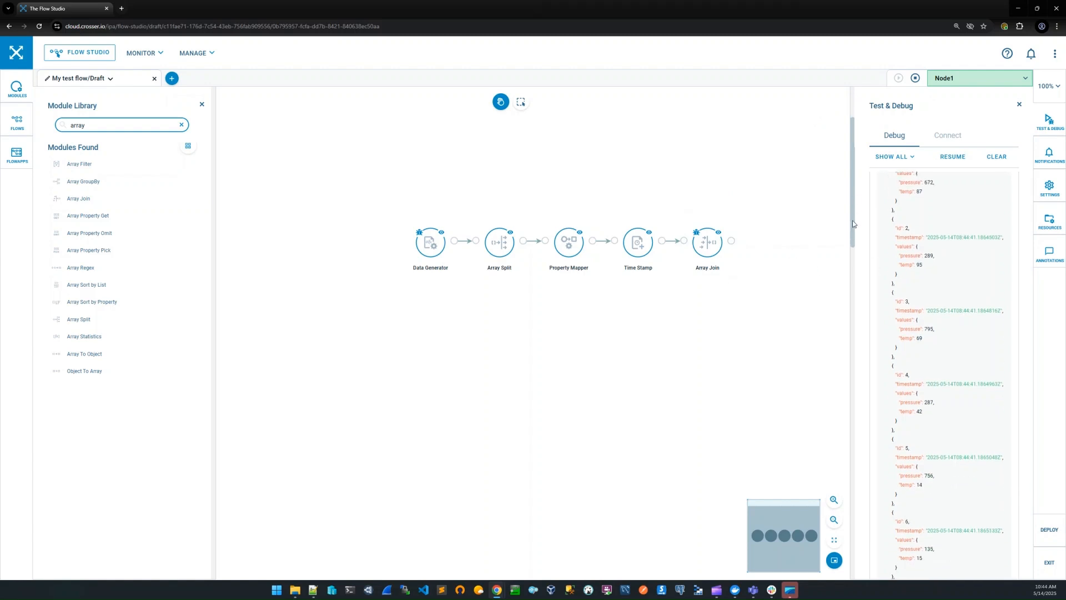
# Step: Resume and clear the debug results, and stop the running flow
pyautogui.click(953, 157)
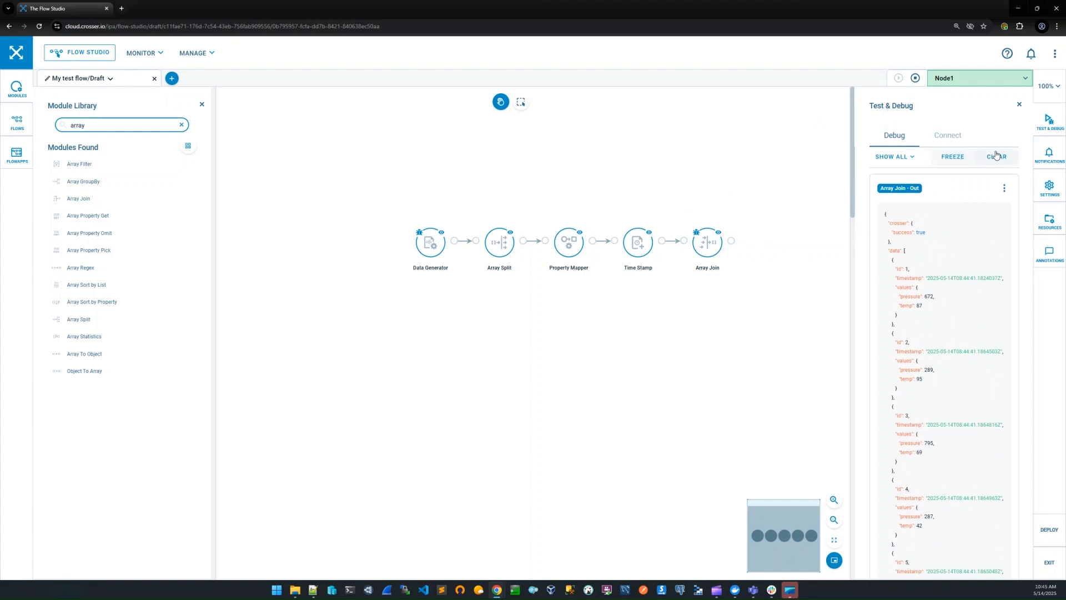
pyautogui.click(996, 156)
pyautogui.click(915, 78)
# Step: Set the Data Generator's Number of Samples to 3, keeping All Items As Array as the output strategy
pyautogui.click(423, 218)
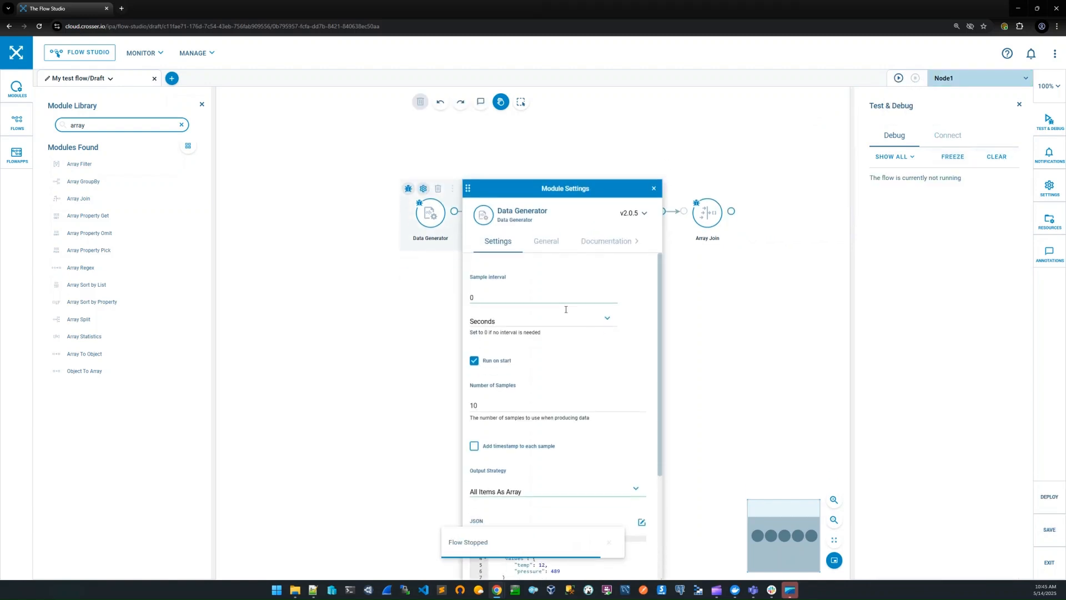
pyautogui.doubleClick(469, 381)
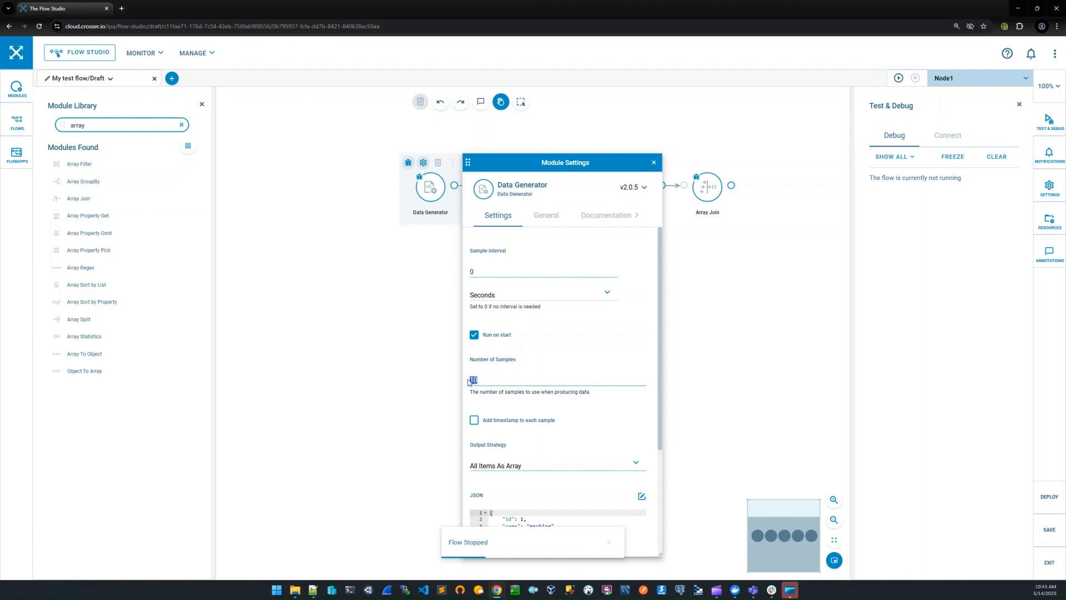
pyautogui.click(654, 163)
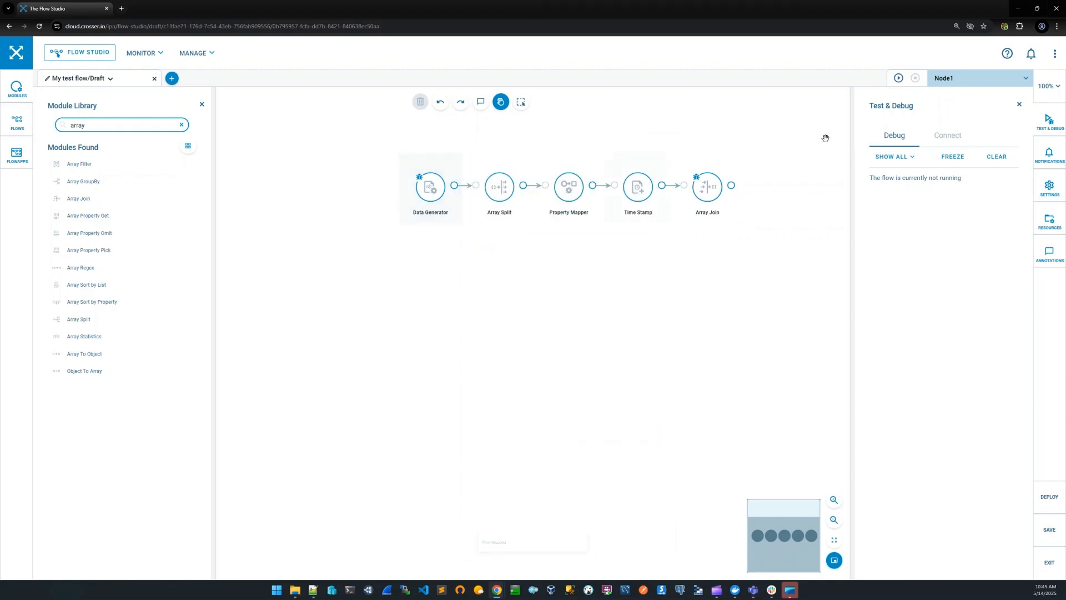
# Step: Run the saved flow on Node1 again and examine the rejoined array in Array Join's debug output
pyautogui.click(898, 77)
pyautogui.click(614, 351)
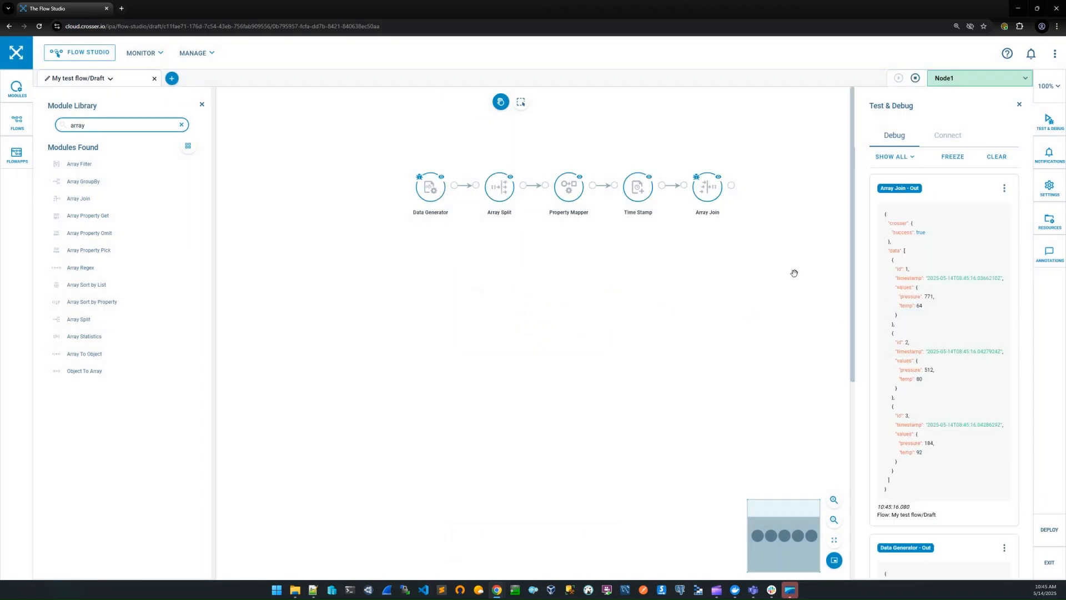
pyautogui.moveTo(721, 198)
pyautogui.moveTo(853, 235)
pyautogui.mouseDown()
pyautogui.moveTo(890, 383)
pyautogui.moveTo(876, 450)
pyautogui.moveTo(853, 224)
pyautogui.mouseUp()
# Step: Review the Property Mapper's Keep Properties and Remove Properties settings, and select the Array Join module
pyautogui.moveTo(577, 168)
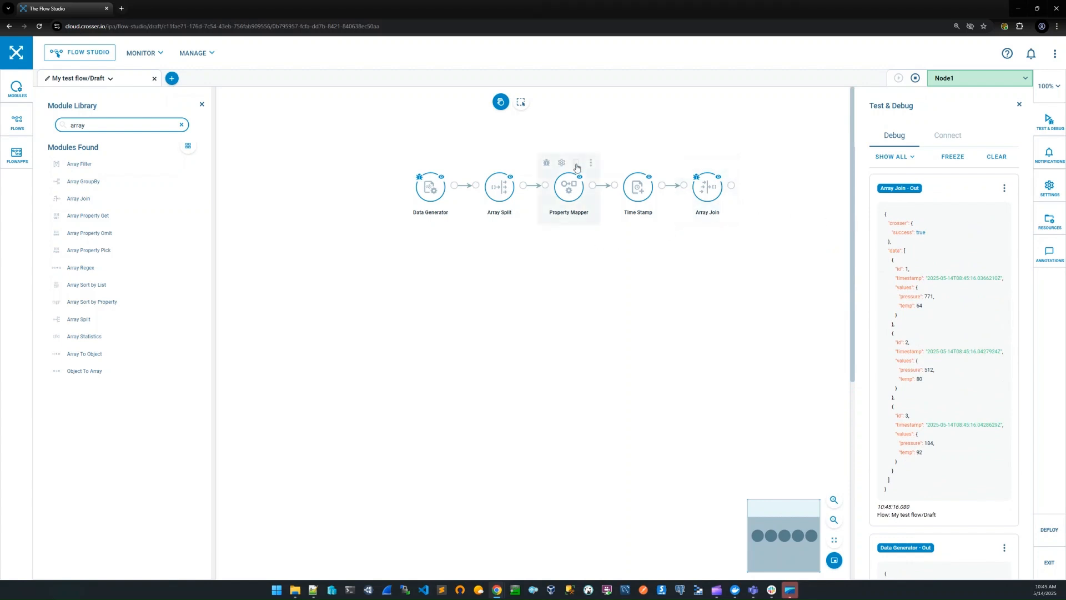
pyautogui.click(561, 163)
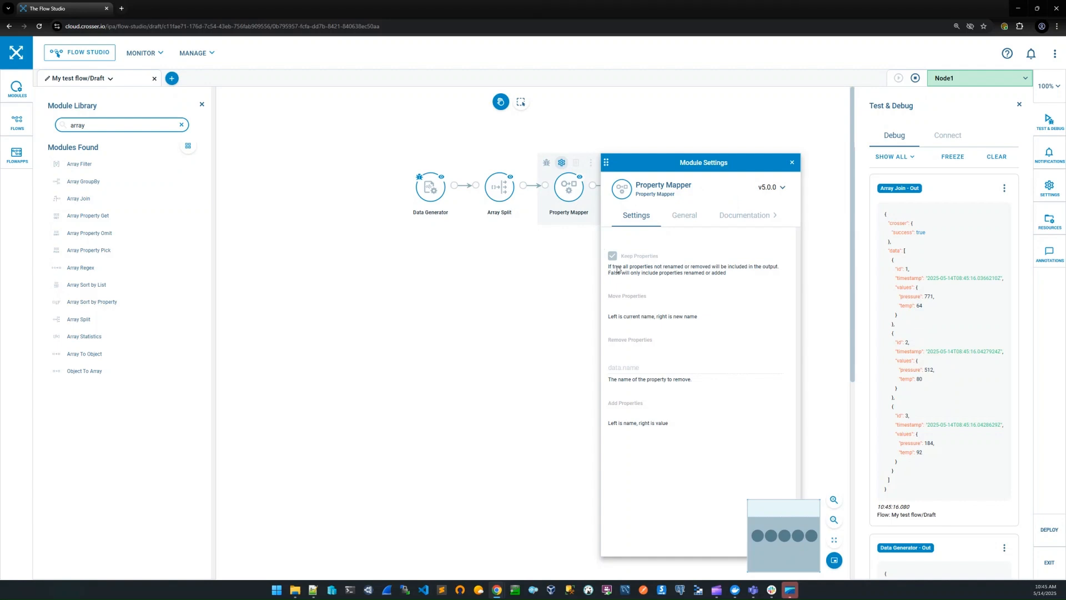
pyautogui.click(792, 162)
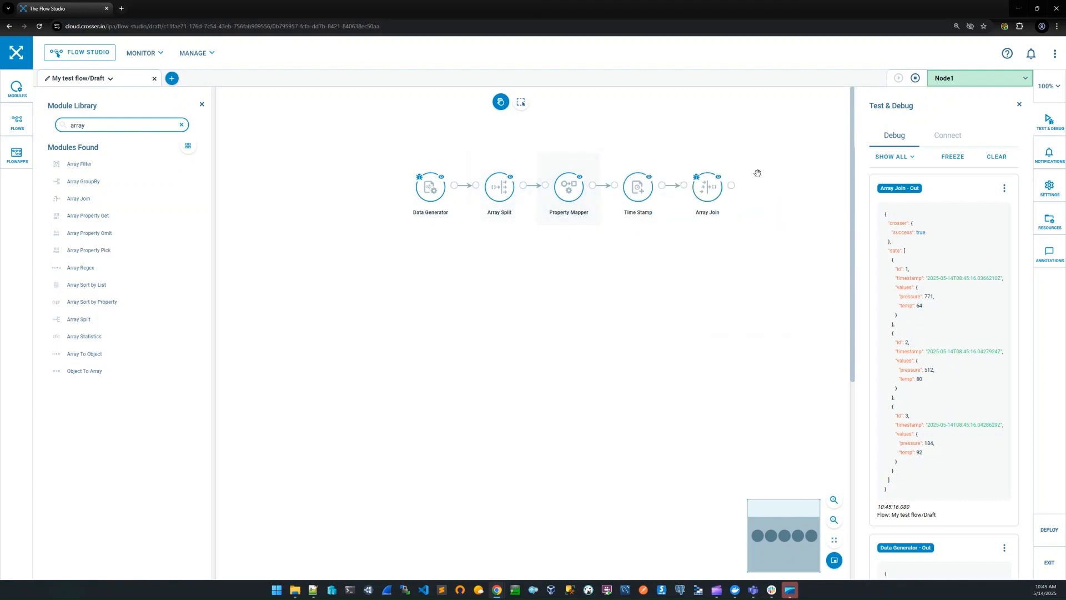
pyautogui.click(717, 199)
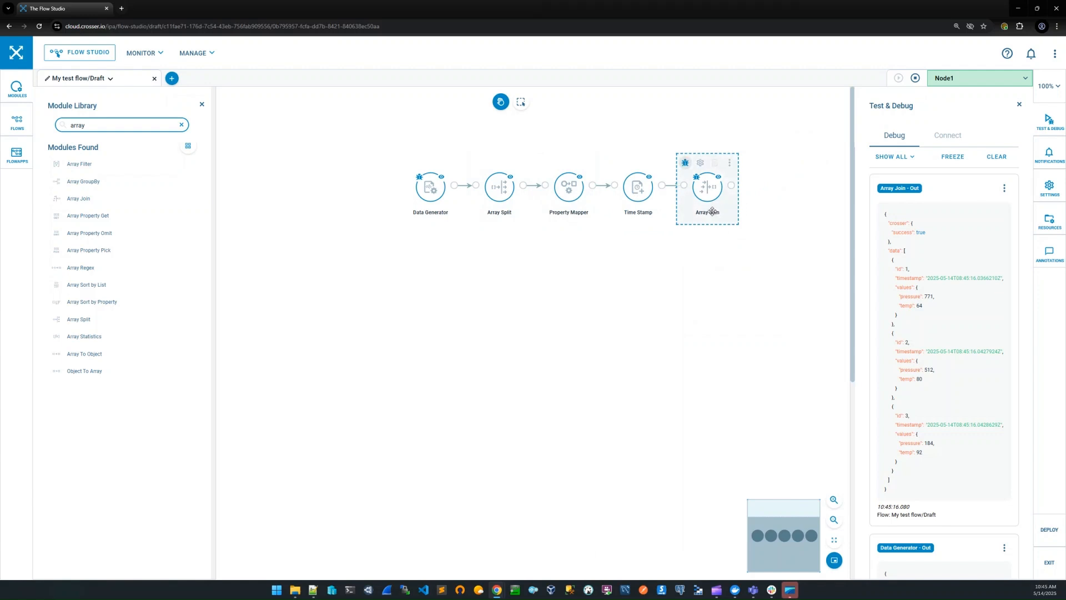